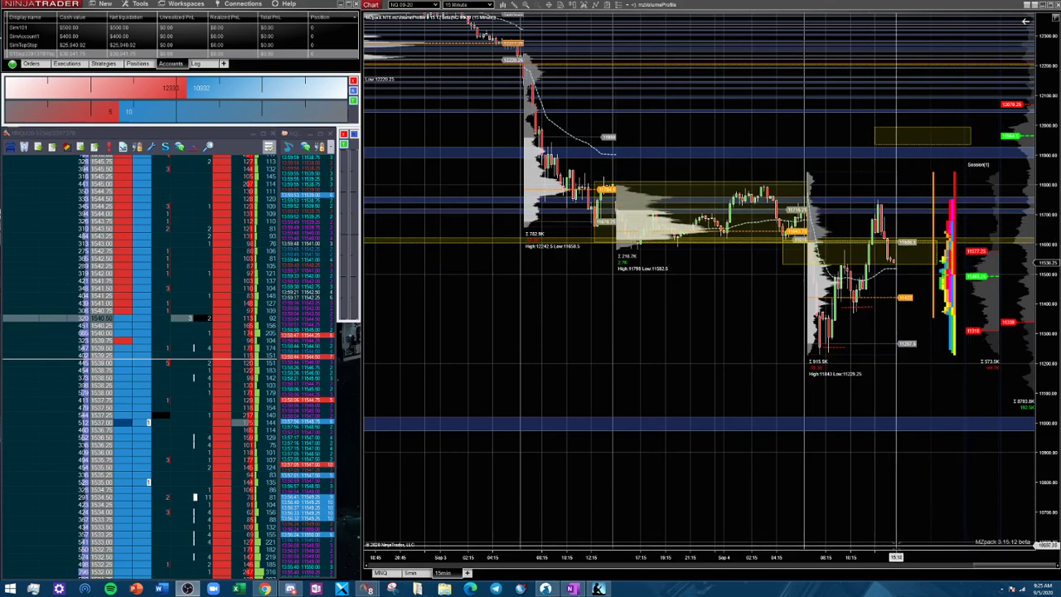
Look over the 5-minute NQ and MNQ charts and return to the 15-minute NQ volume profile chart
{"action": "left_click_drag", "start_coordinate": [876, 557], "coordinate": [679, 557]}
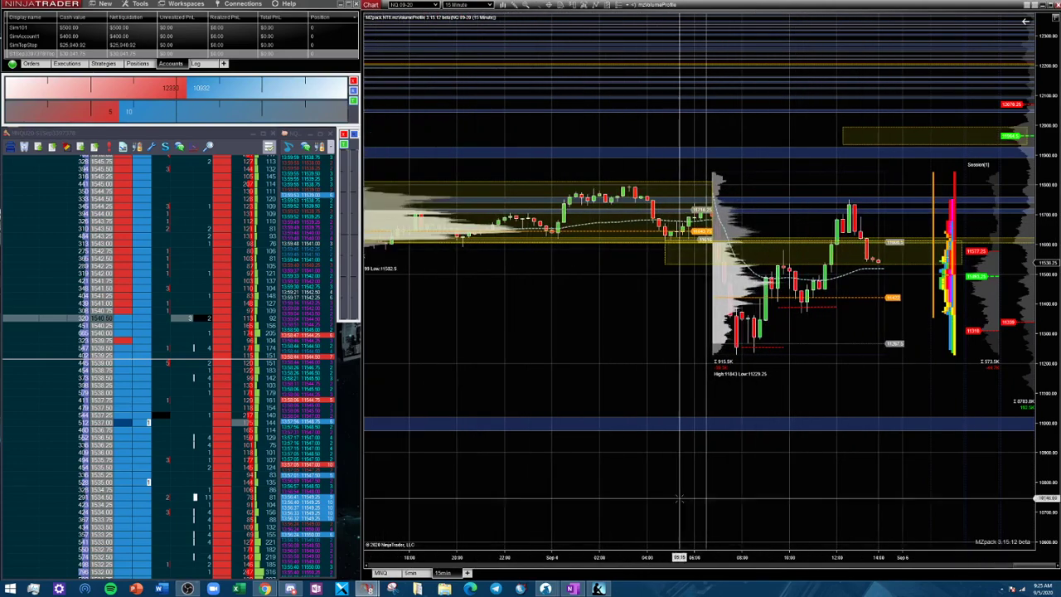
{"action": "left_click", "coordinate": [410, 572]}
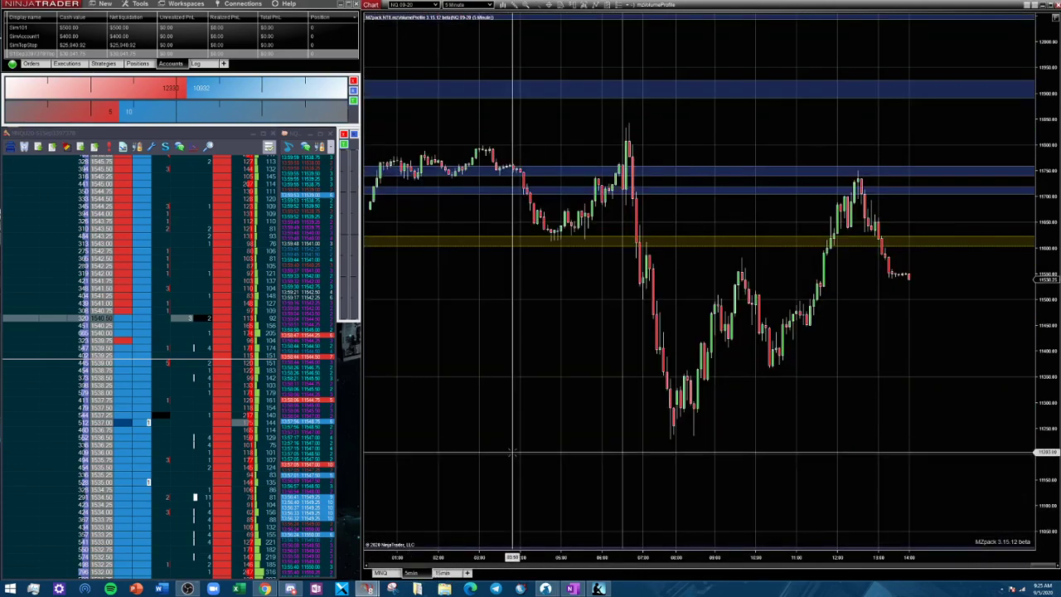
{"action": "left_click", "coordinate": [383, 573]}
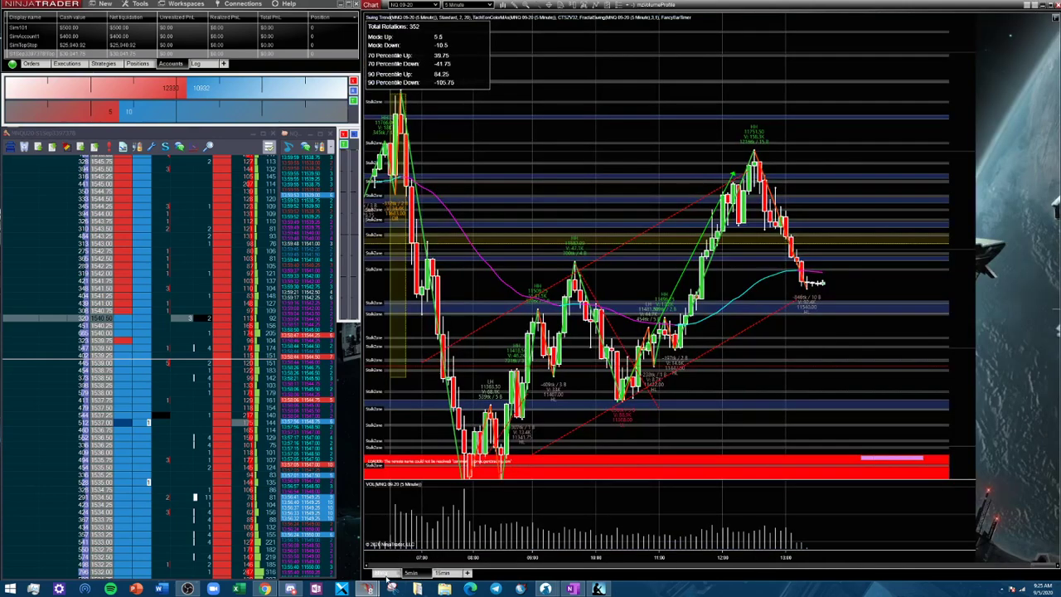
{"action": "left_click", "coordinate": [443, 573]}
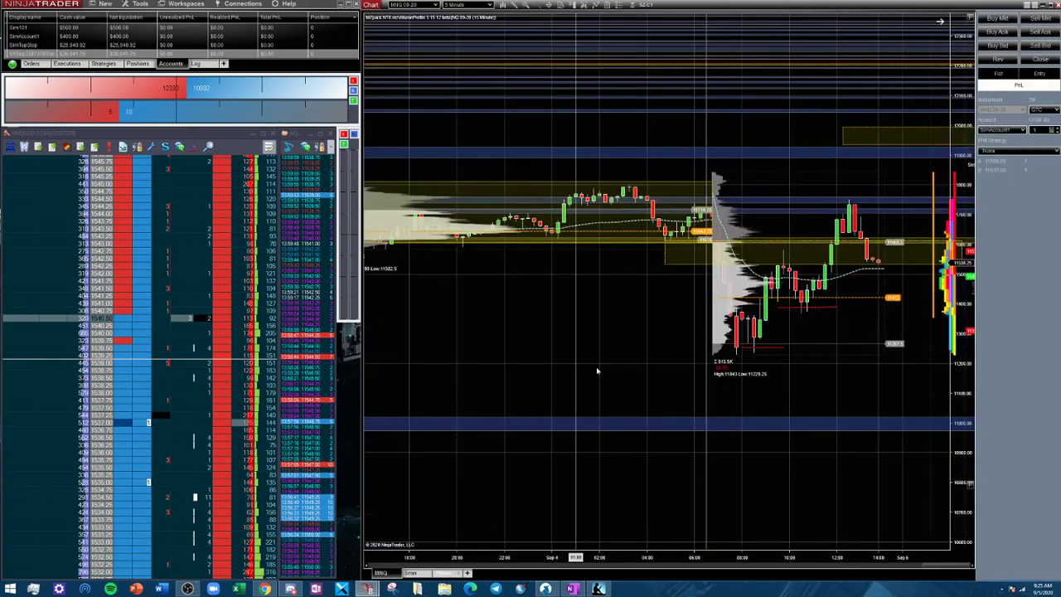
{"action": "scroll", "coordinate": [679, 330], "scroll_direction": "down", "scroll_amount": 3}
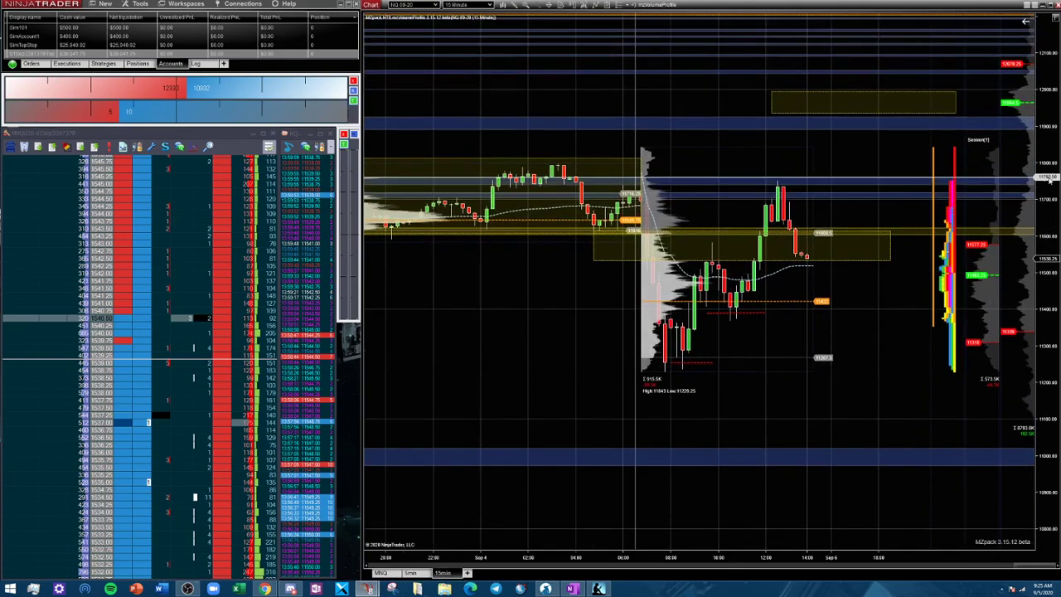
{"action": "scroll", "coordinate": [779, 472], "scroll_direction": "up", "scroll_amount": 2}
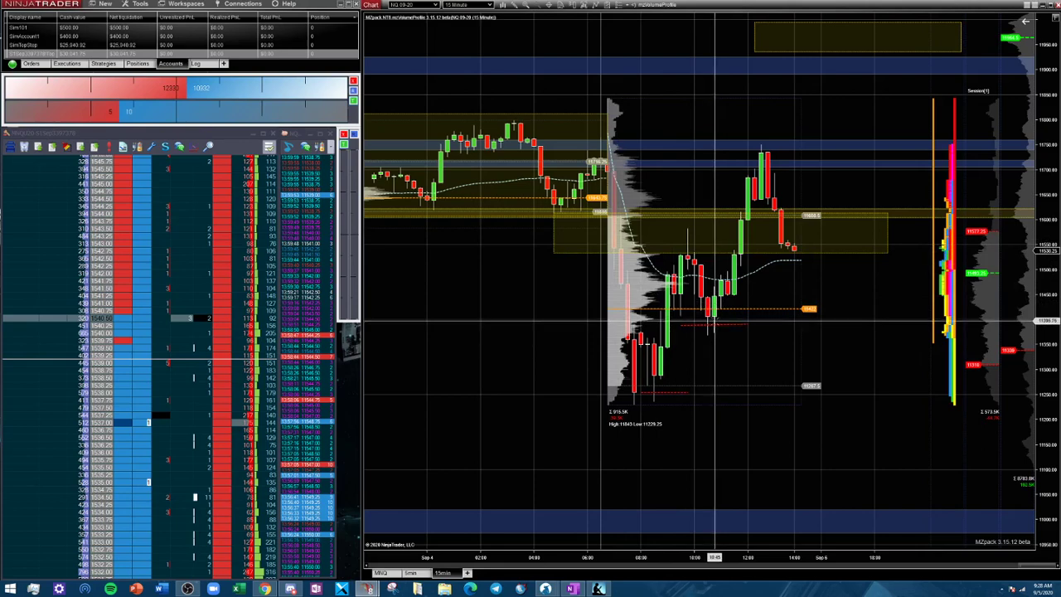
Examine the September 4 session's dashed red low lines and its volume profile against the September 3 sessions
{"action": "left_click", "coordinate": [746, 325]}
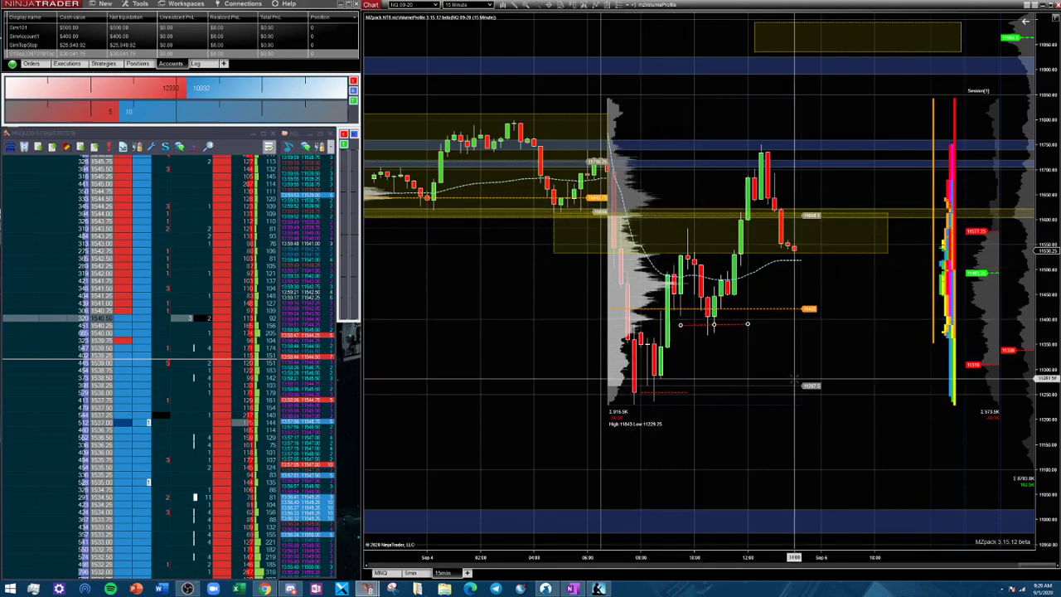
{"action": "left_click", "coordinate": [688, 271]}
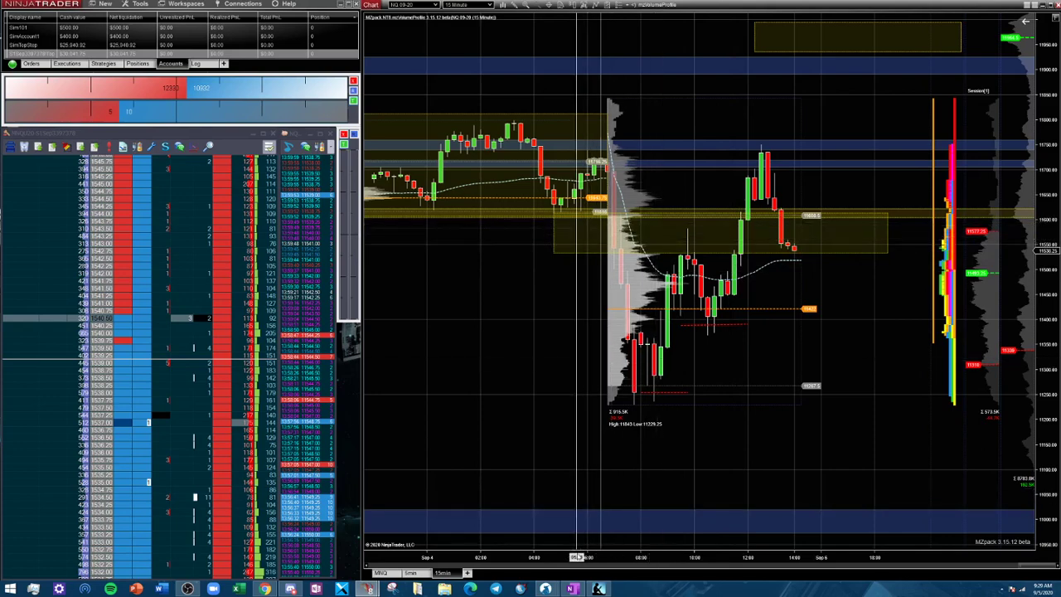
{"action": "left_click_drag", "start_coordinate": [593, 558], "coordinate": [607, 557]}
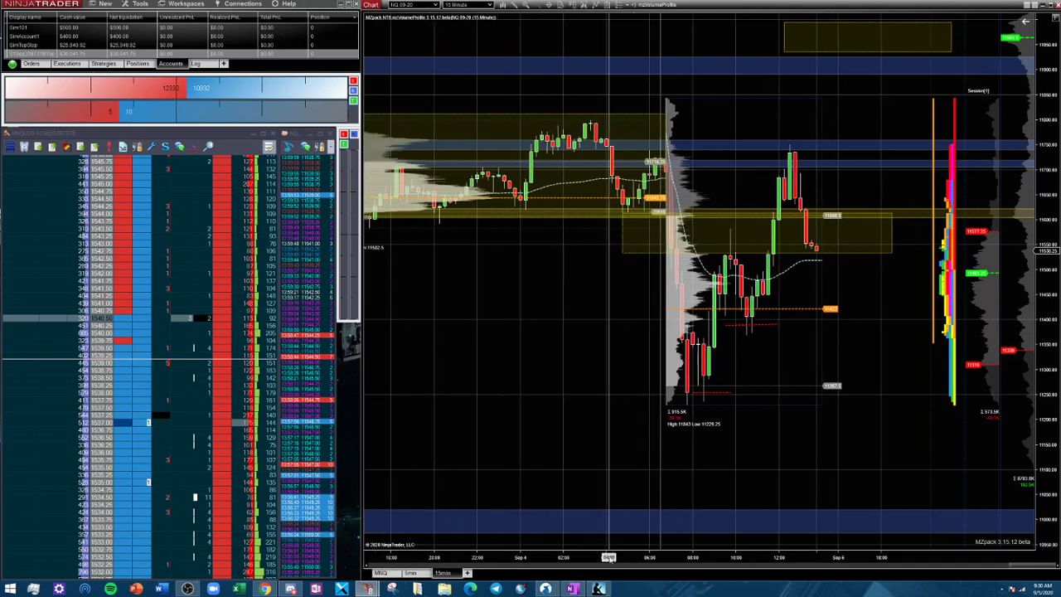
{"action": "scroll", "coordinate": [651, 389], "scroll_direction": "up", "scroll_amount": 4}
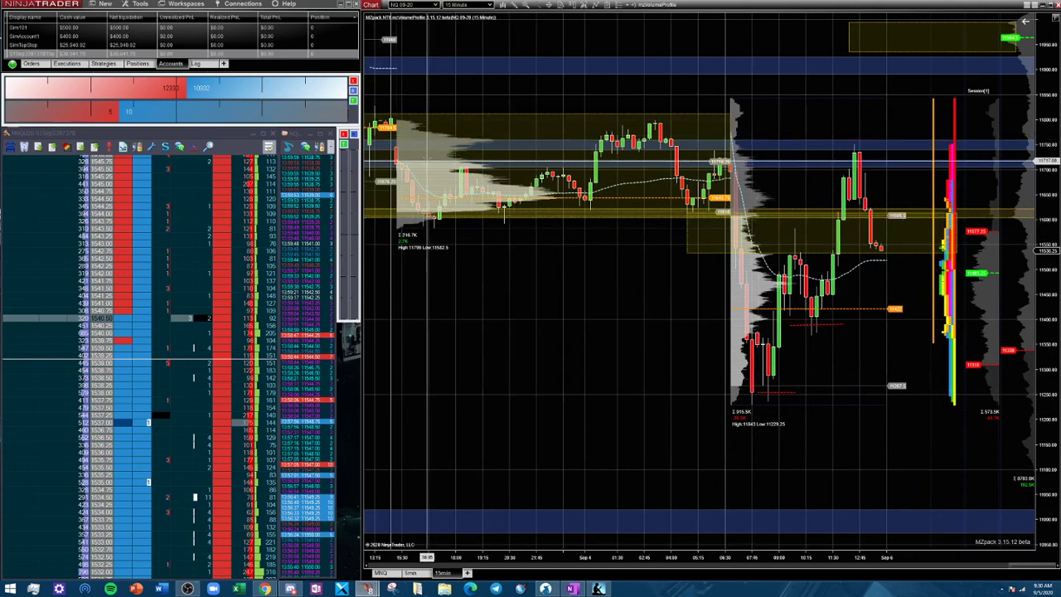
{"action": "left_click_drag", "start_coordinate": [461, 557], "coordinate": [530, 559]}
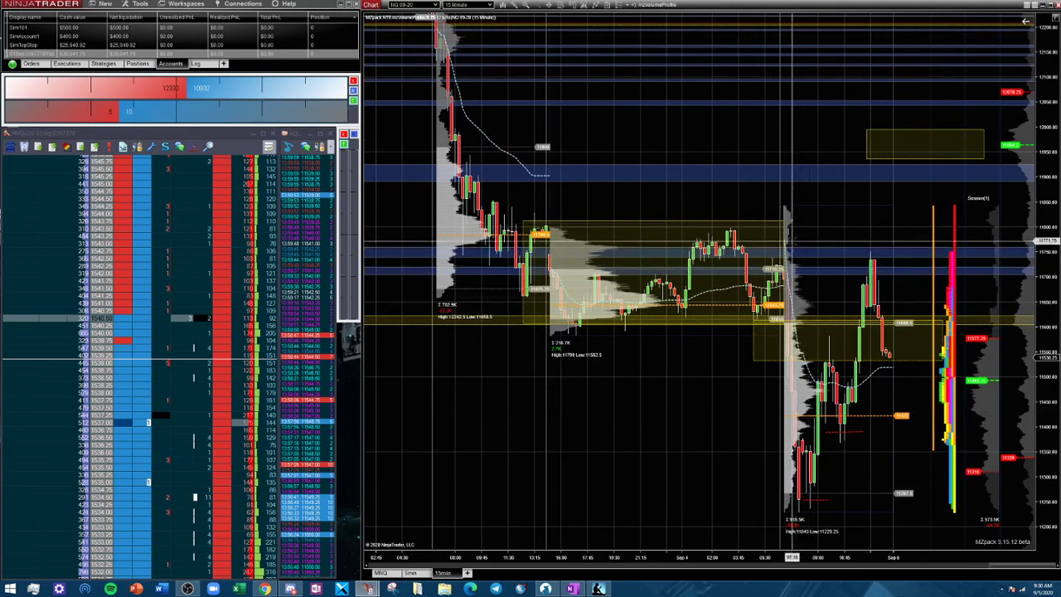
{"action": "left_click_drag", "start_coordinate": [680, 143], "coordinate": [826, 166]}
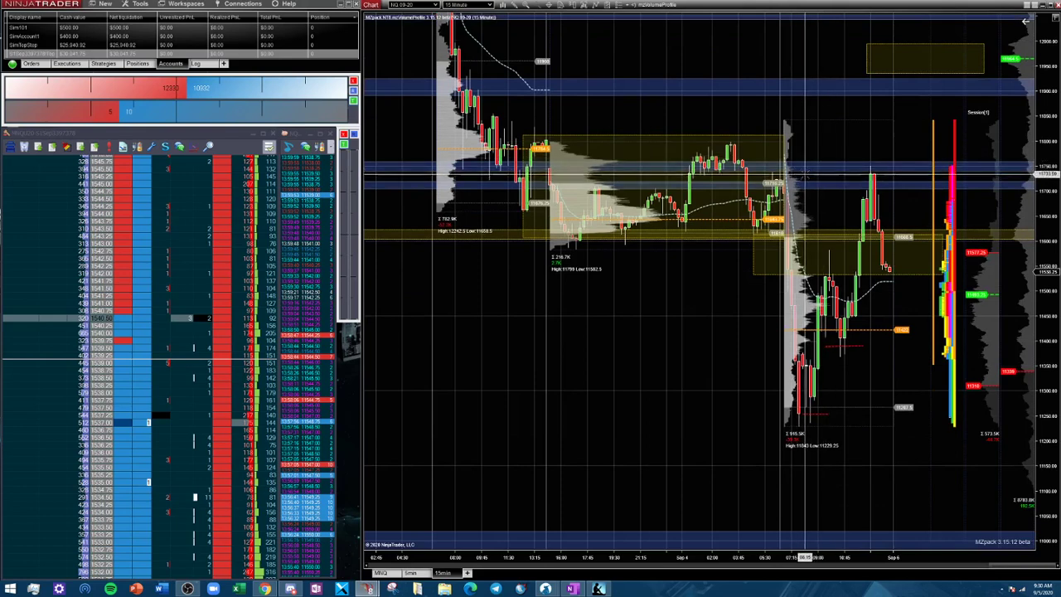
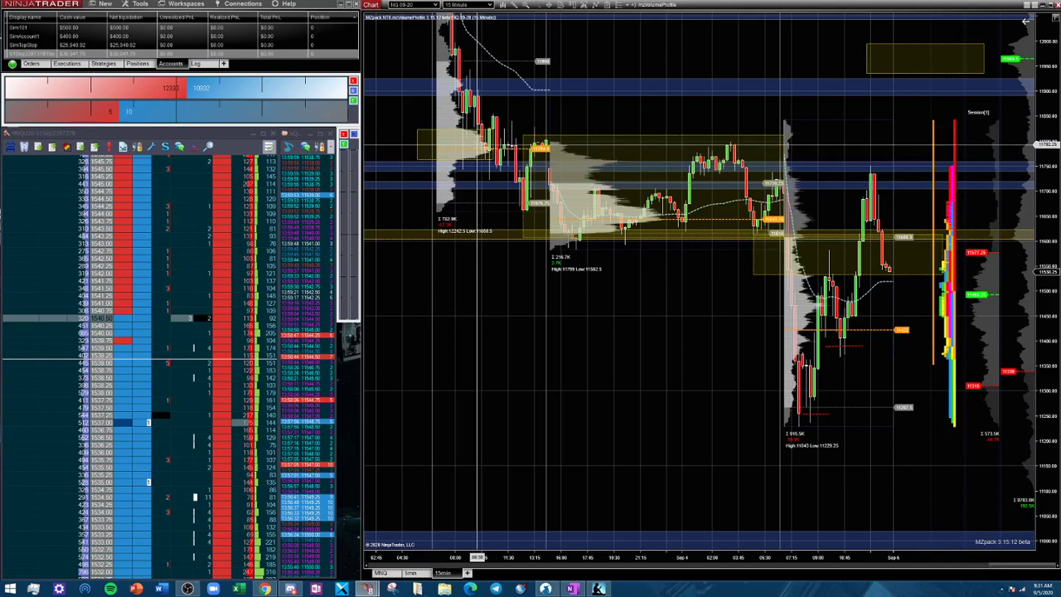
Remove the stray yellow rectangle drawn over the September 3 day-session volume profile
{"action": "right_click", "coordinate": [420, 130]}
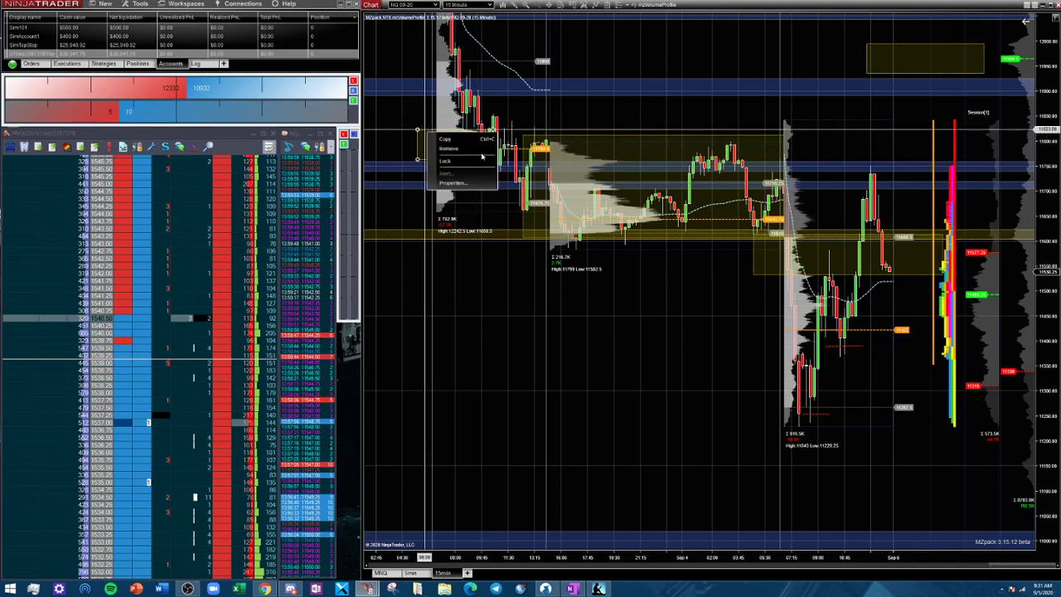
{"action": "left_click", "coordinate": [482, 156]}
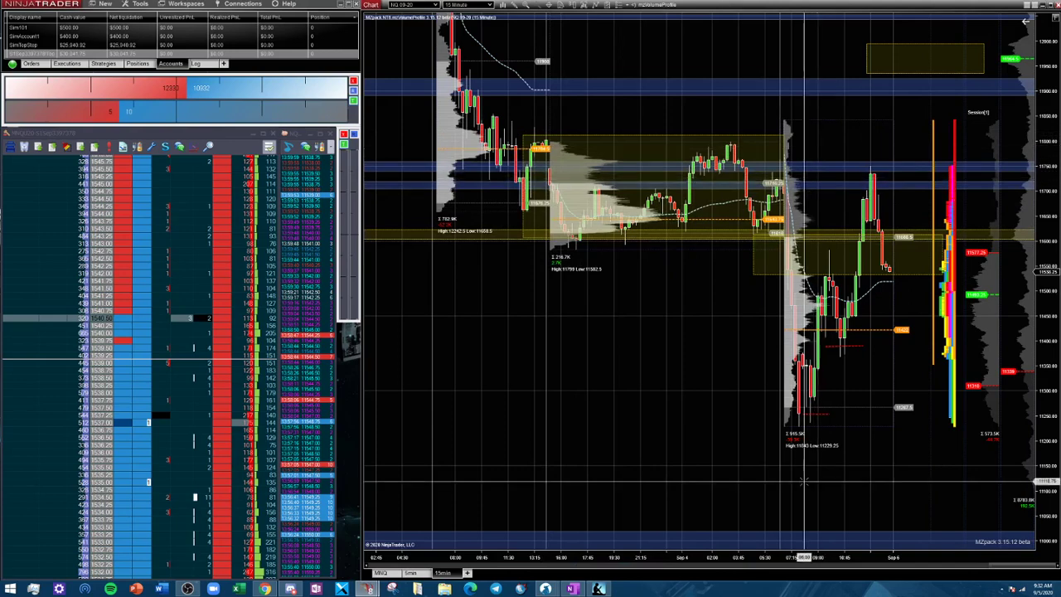
Examine the September 3 sell-off and September 4 session profiles against the price zones above them
{"action": "scroll", "coordinate": [765, 569], "scroll_direction": "down", "scroll_amount": 2}
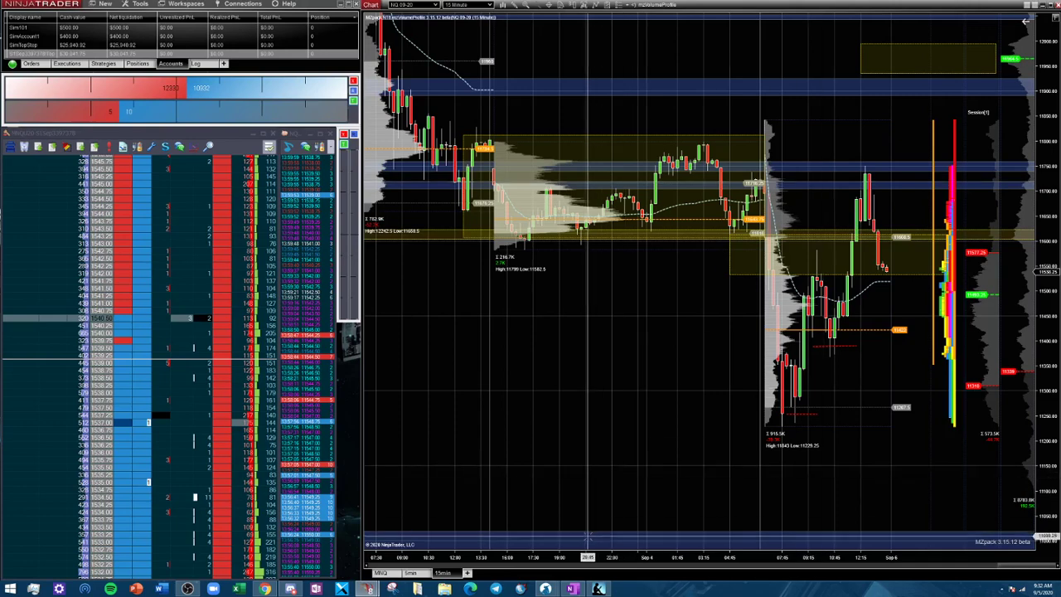
{"action": "scroll", "coordinate": [593, 207], "scroll_direction": "down", "scroll_amount": 1}
{"action": "scroll", "coordinate": [593, 208], "scroll_direction": "up", "scroll_amount": 1}
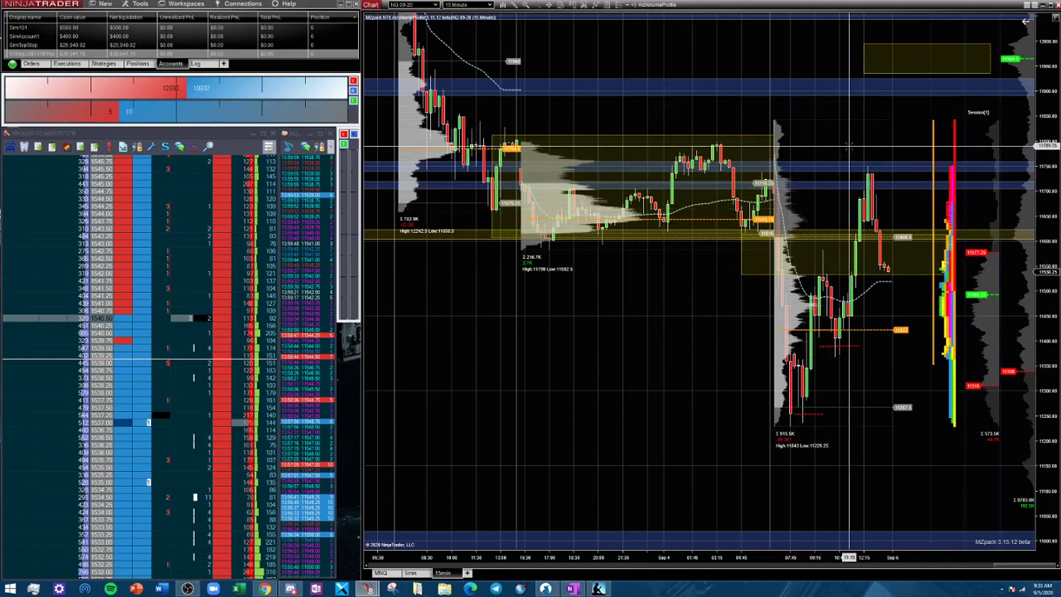
{"action": "left_click_drag", "start_coordinate": [706, 326], "coordinate": [710, 348]}
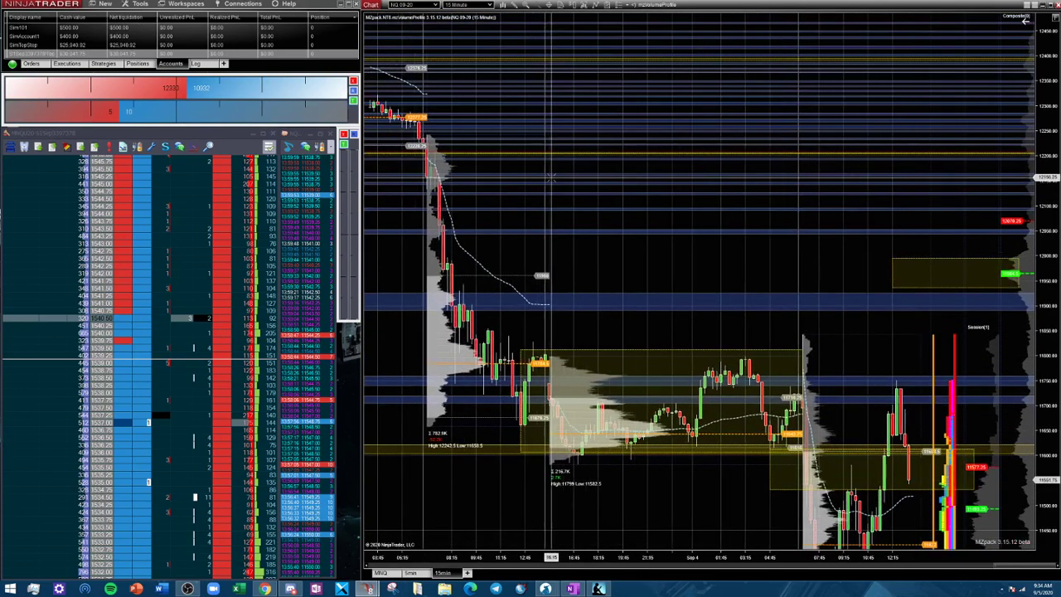
{"action": "left_click_drag", "start_coordinate": [550, 178], "coordinate": [675, 178]}
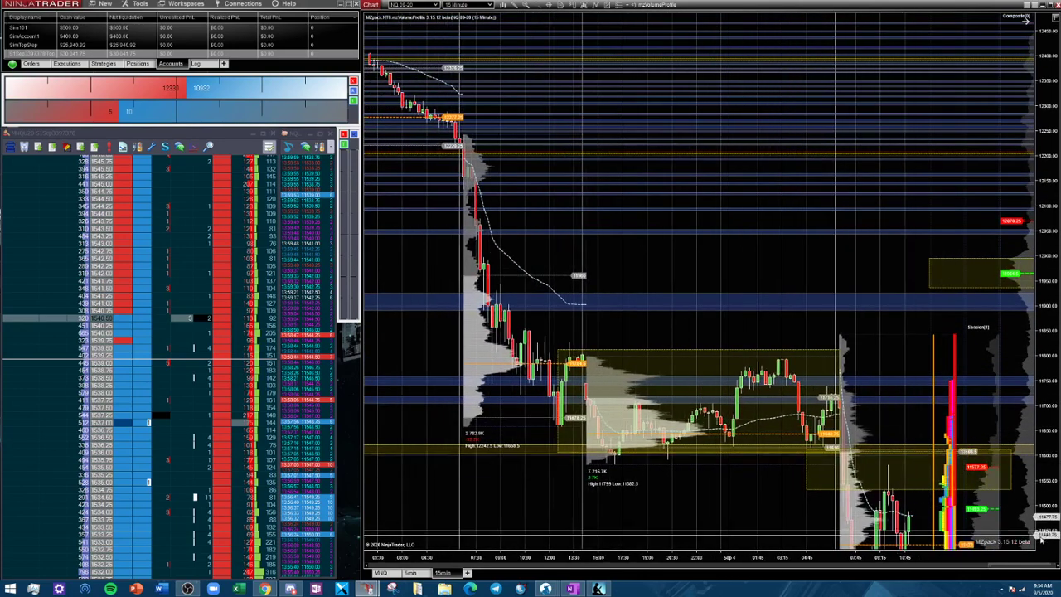
Review the September 1 to 3 session volume profiles and their value areas on the 15-minute chart
{"action": "left_click_drag", "start_coordinate": [1004, 570], "coordinate": [987, 571]}
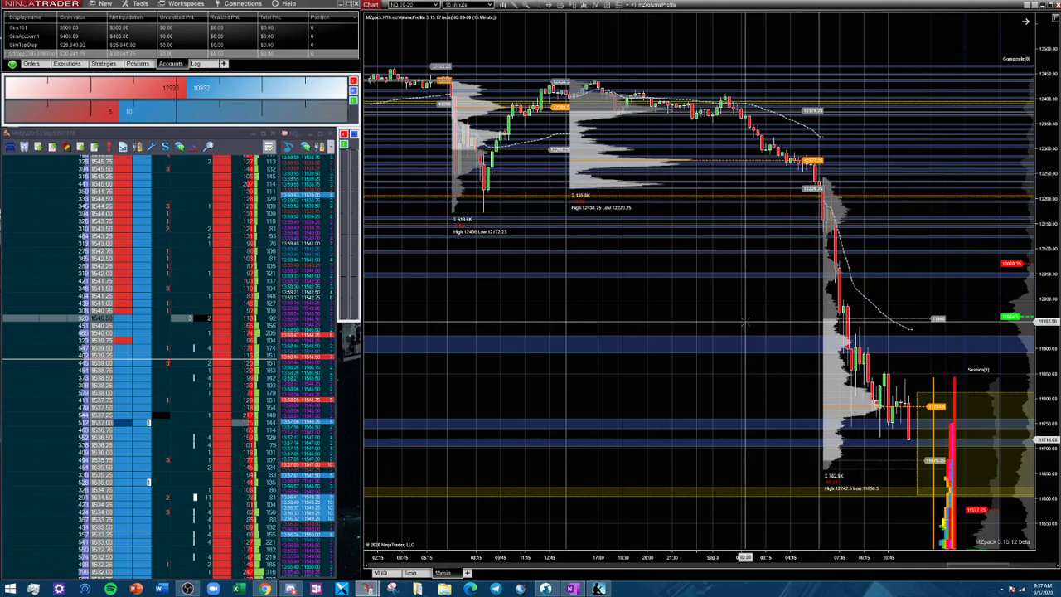
{"action": "scroll", "coordinate": [607, 561], "scroll_direction": "down", "scroll_amount": 5}
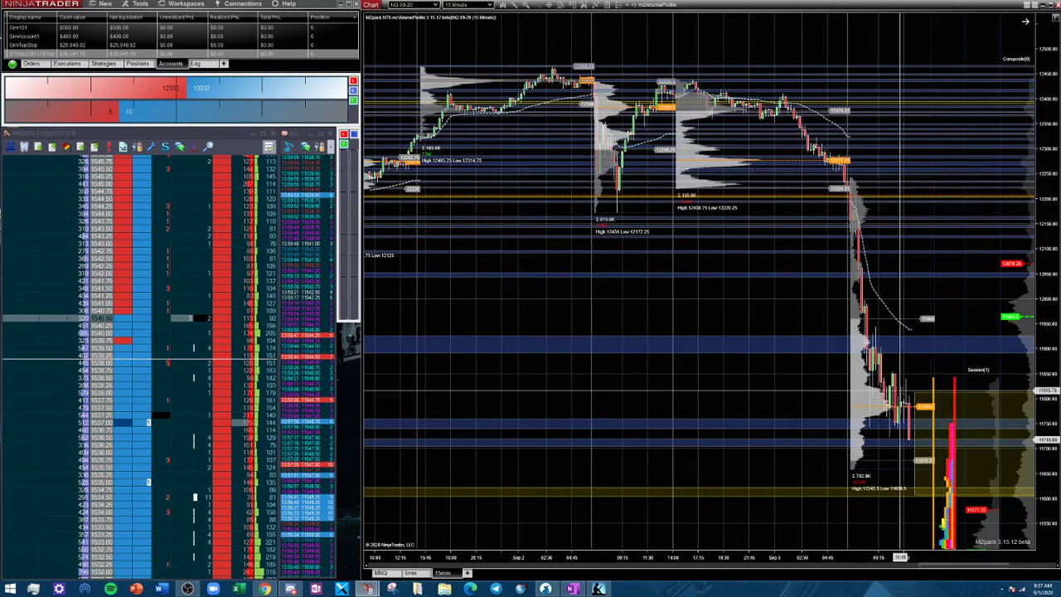
{"action": "scroll", "coordinate": [758, 283], "scroll_direction": "up", "scroll_amount": 5}
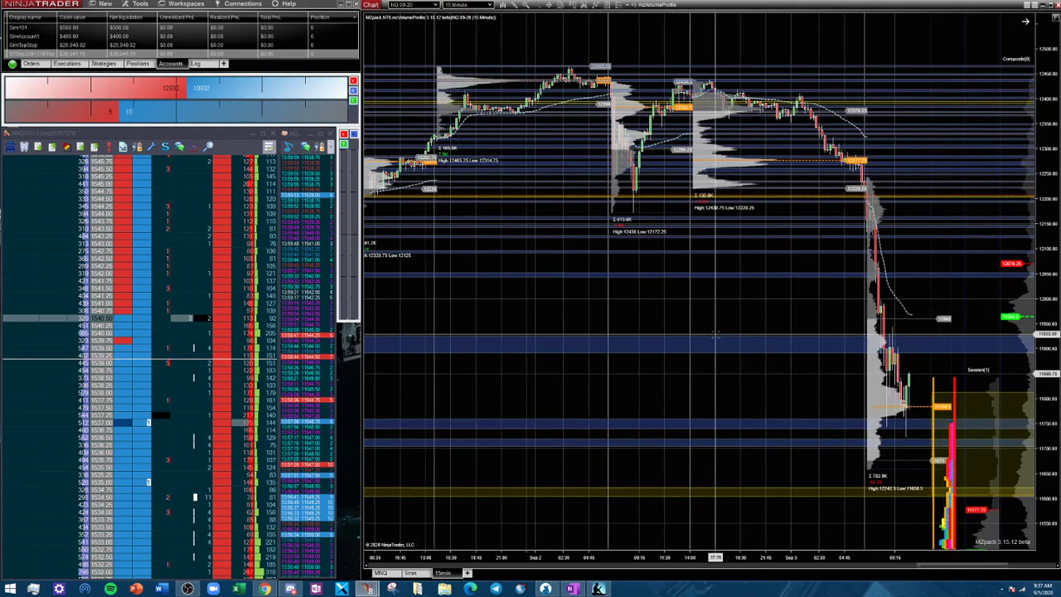
{"action": "scroll", "coordinate": [732, 316], "scroll_direction": "up", "scroll_amount": 10}
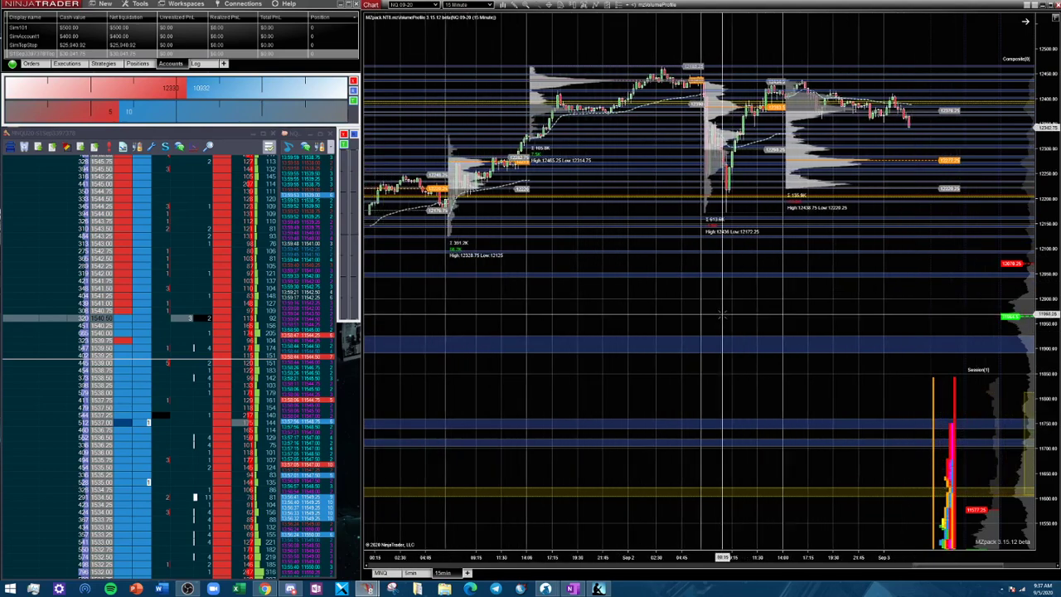
{"action": "scroll", "coordinate": [721, 313], "scroll_direction": "up", "scroll_amount": 5}
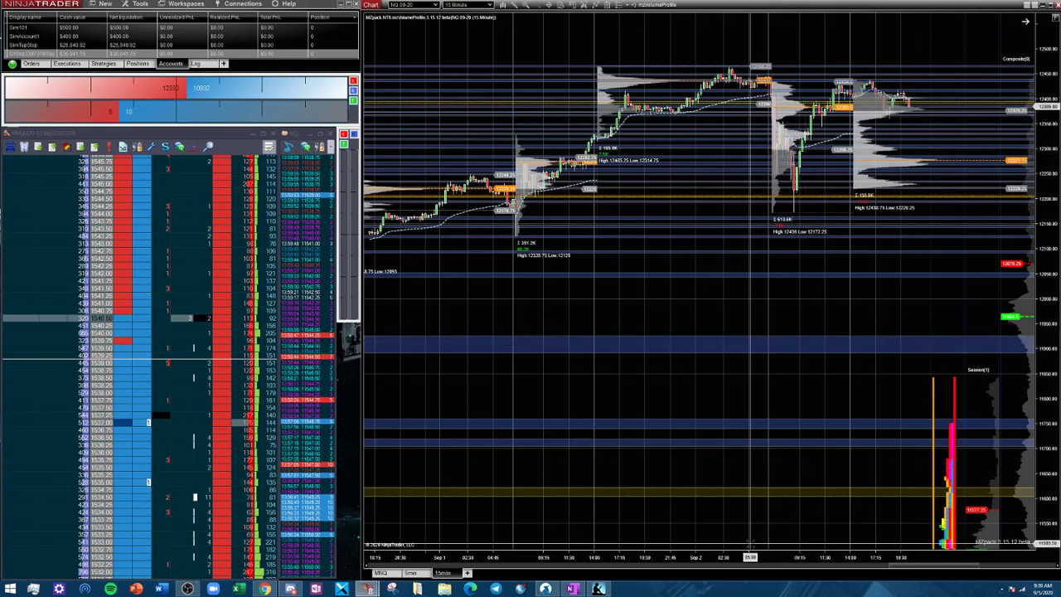
{"action": "left_click_drag", "start_coordinate": [750, 557], "coordinate": [737, 578]}
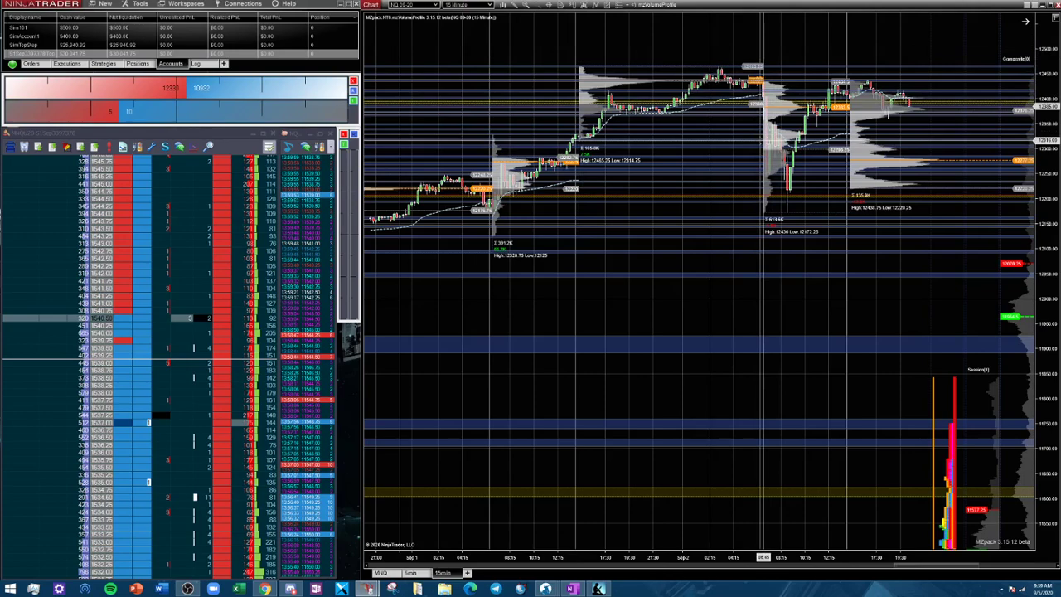
{"action": "left_click_drag", "start_coordinate": [767, 340], "coordinate": [703, 332]}
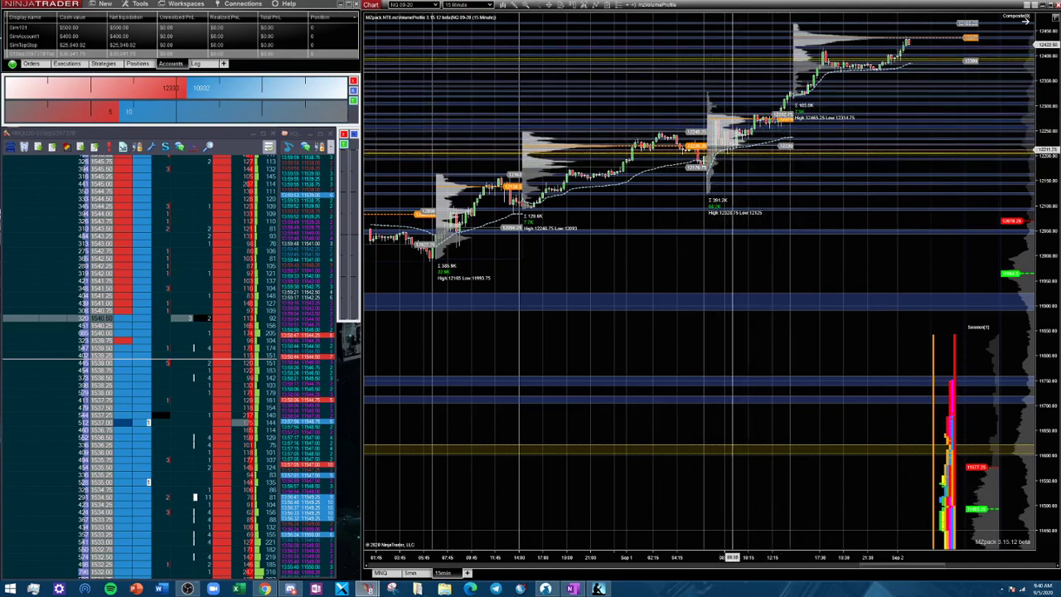
Go back through the earlier 15-minute session profiles from September 1 to August 27 and inspect their price levels
{"action": "left_click_drag", "start_coordinate": [739, 323], "coordinate": [813, 174]}
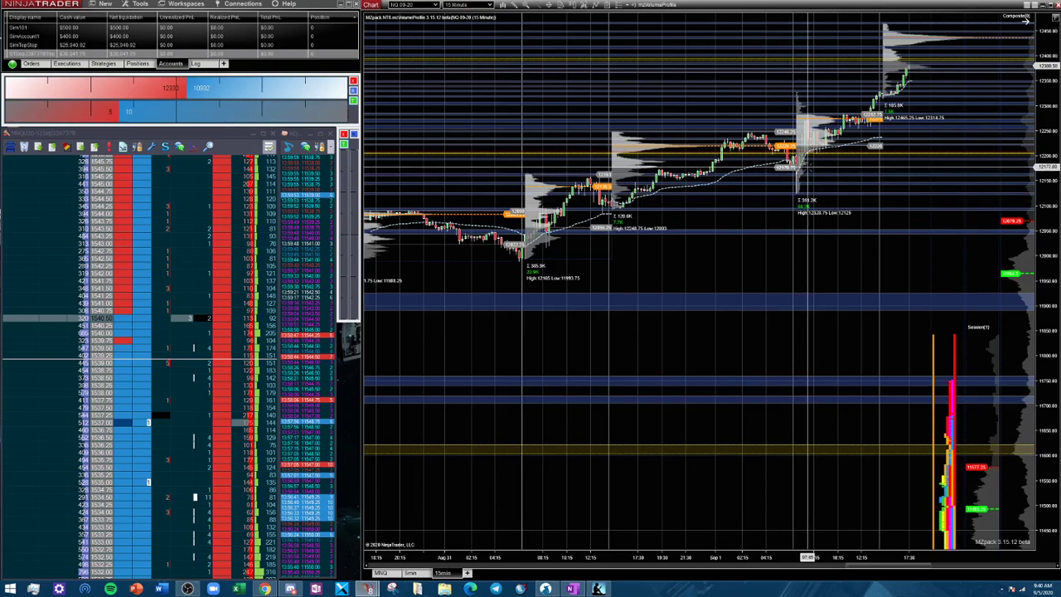
{"action": "scroll", "coordinate": [809, 348], "scroll_direction": "up", "scroll_amount": 5}
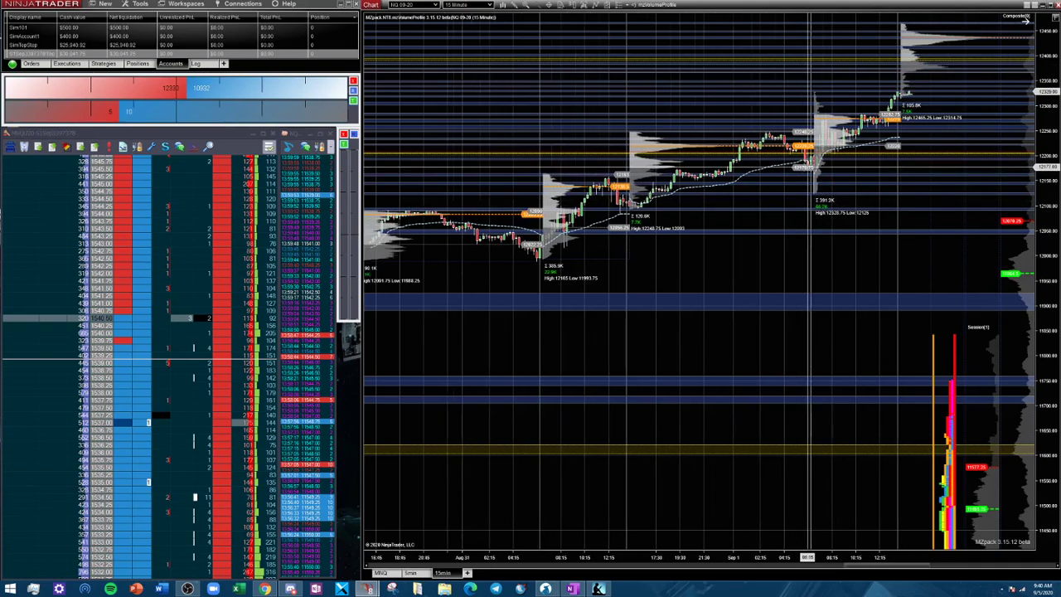
{"action": "scroll", "coordinate": [809, 348], "scroll_direction": "up", "scroll_amount": 5}
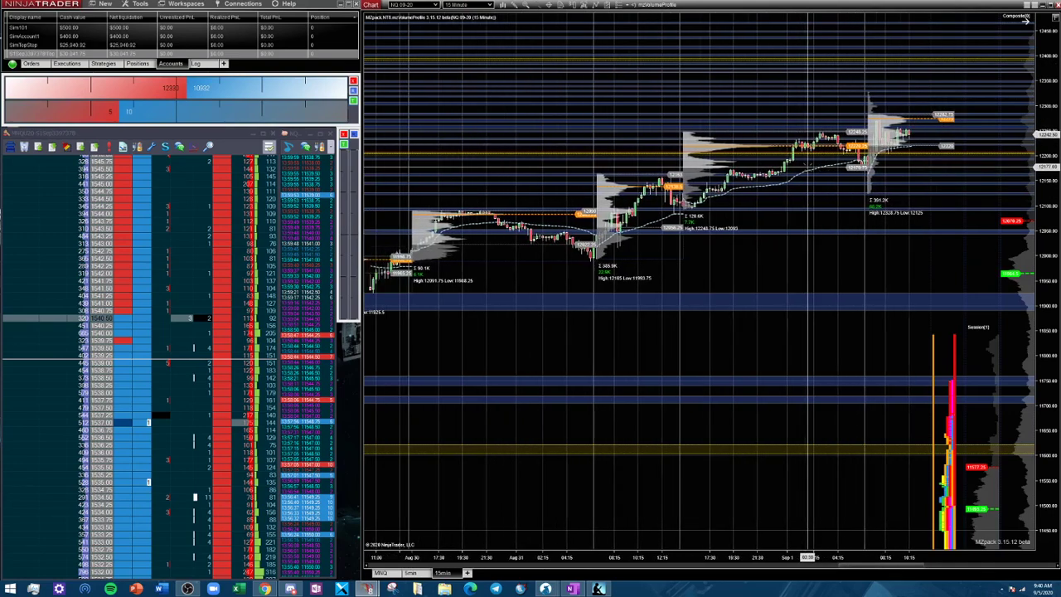
{"action": "scroll", "coordinate": [808, 357], "scroll_direction": "up", "scroll_amount": 10}
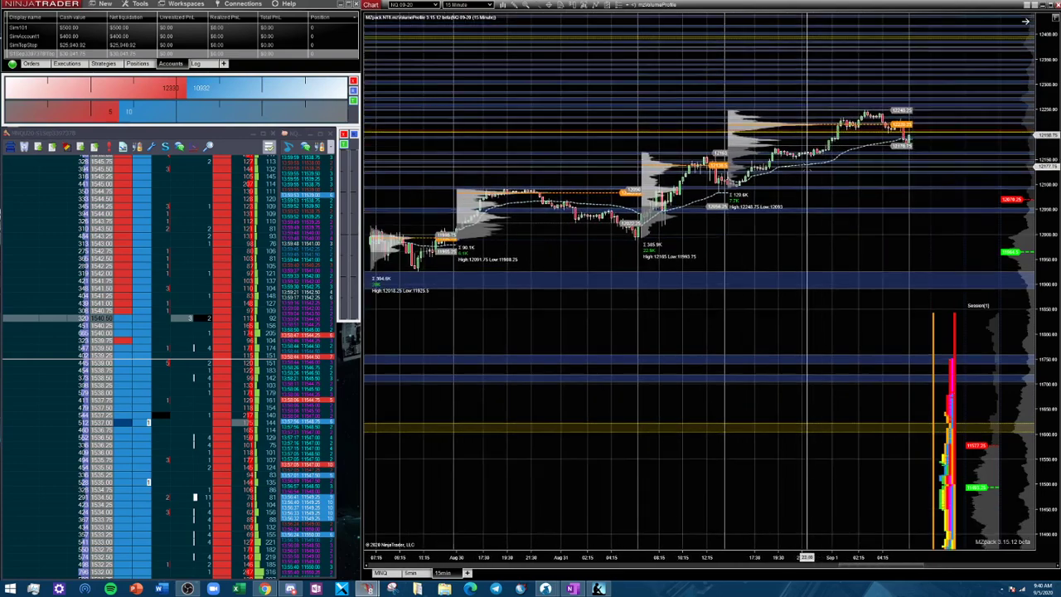
{"action": "scroll", "coordinate": [718, 196], "scroll_direction": "up", "scroll_amount": 10}
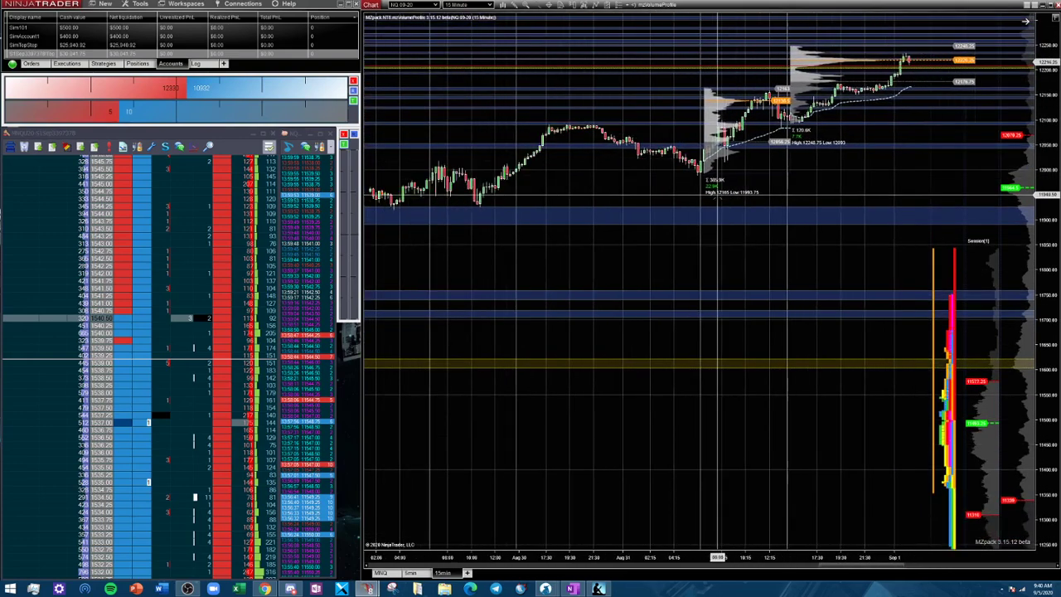
{"action": "scroll", "coordinate": [713, 193], "scroll_direction": "up", "scroll_amount": 1}
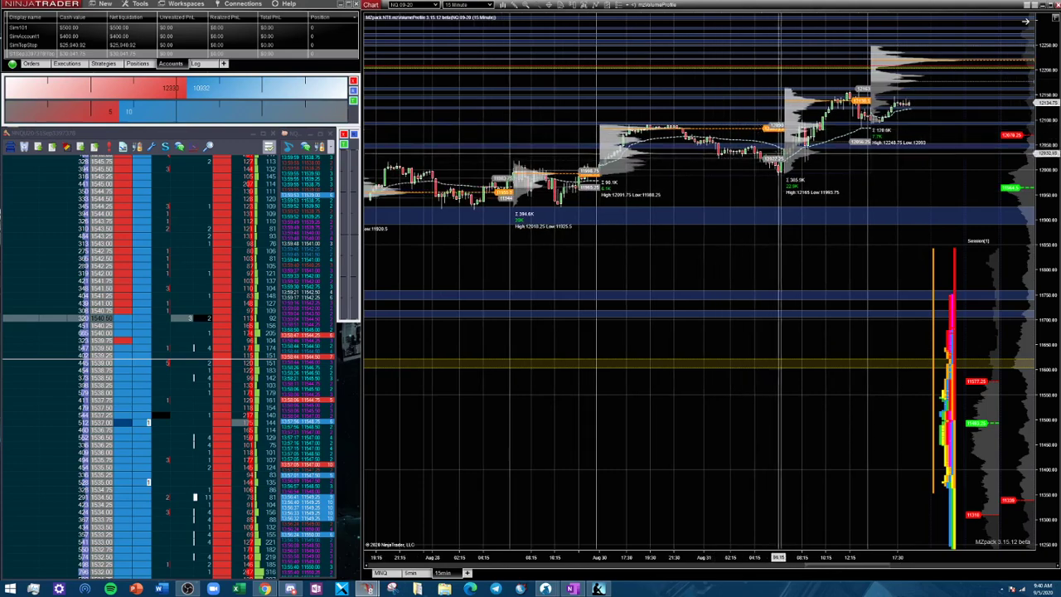
{"action": "scroll", "coordinate": [782, 166], "scroll_direction": "up", "scroll_amount": 5}
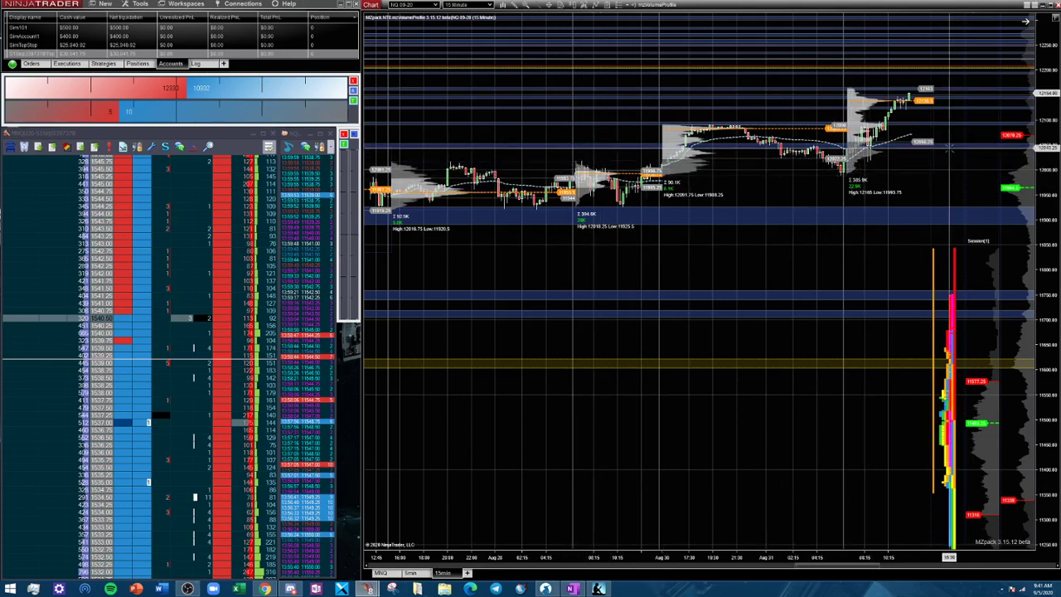
{"action": "scroll", "coordinate": [949, 148], "scroll_direction": "up", "scroll_amount": 5}
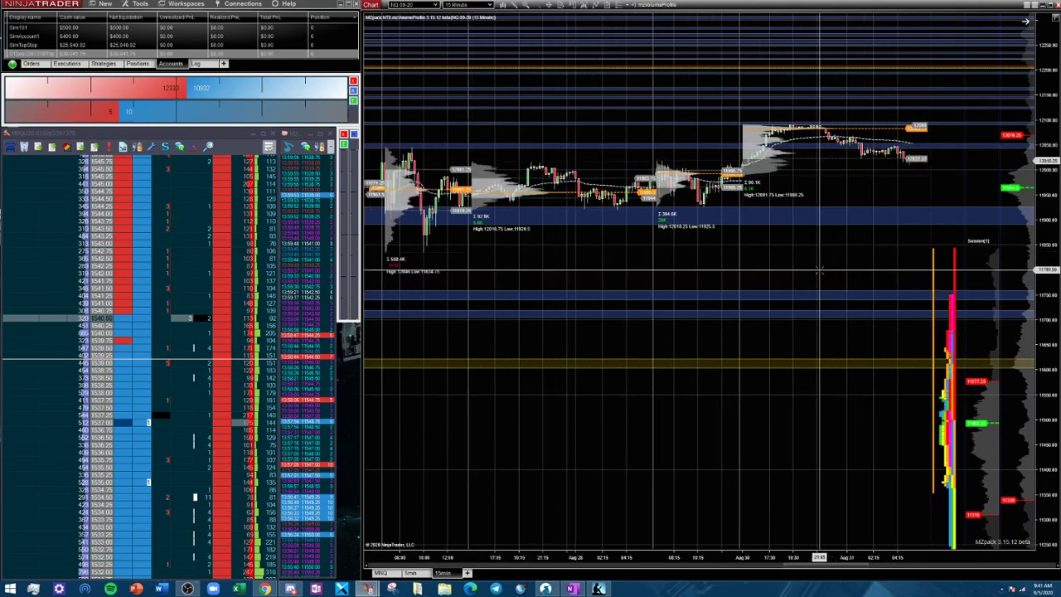
{"action": "scroll", "coordinate": [819, 271], "scroll_direction": "up", "scroll_amount": 4}
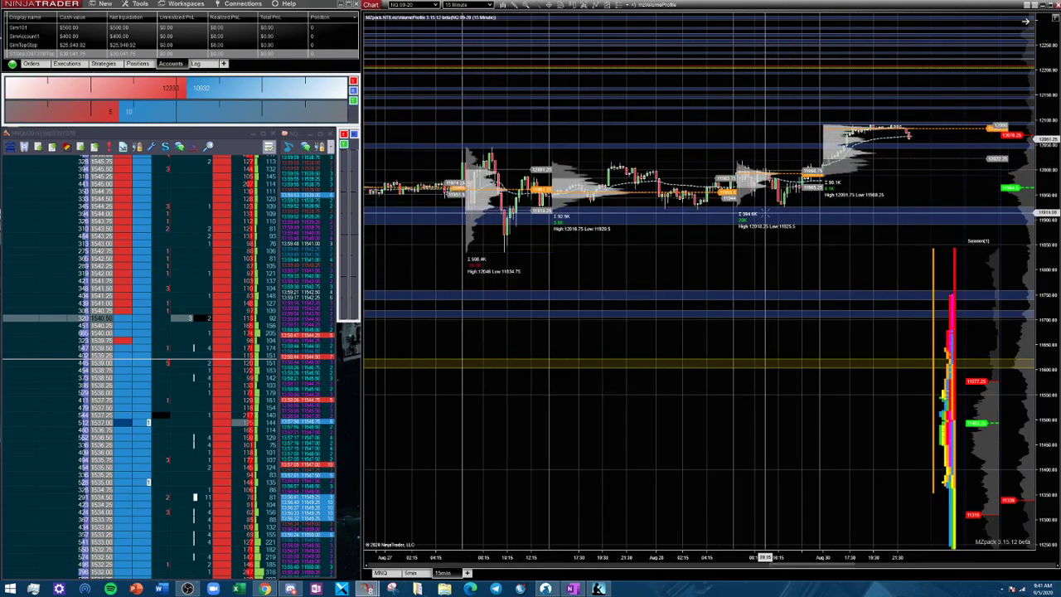
Compare the August 27 to 31 session profiles with the September 3 and 4 sessions on the 15-minute chart
{"action": "scroll", "coordinate": [766, 214], "scroll_direction": "up", "scroll_amount": 3}
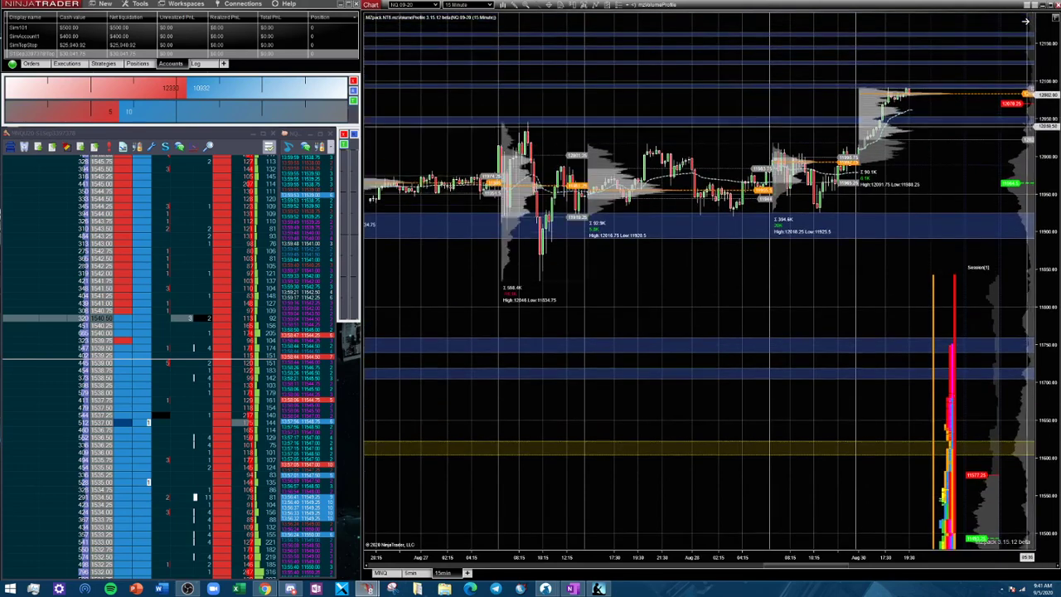
{"action": "left_click_drag", "start_coordinate": [1028, 140], "coordinate": [1047, 147]}
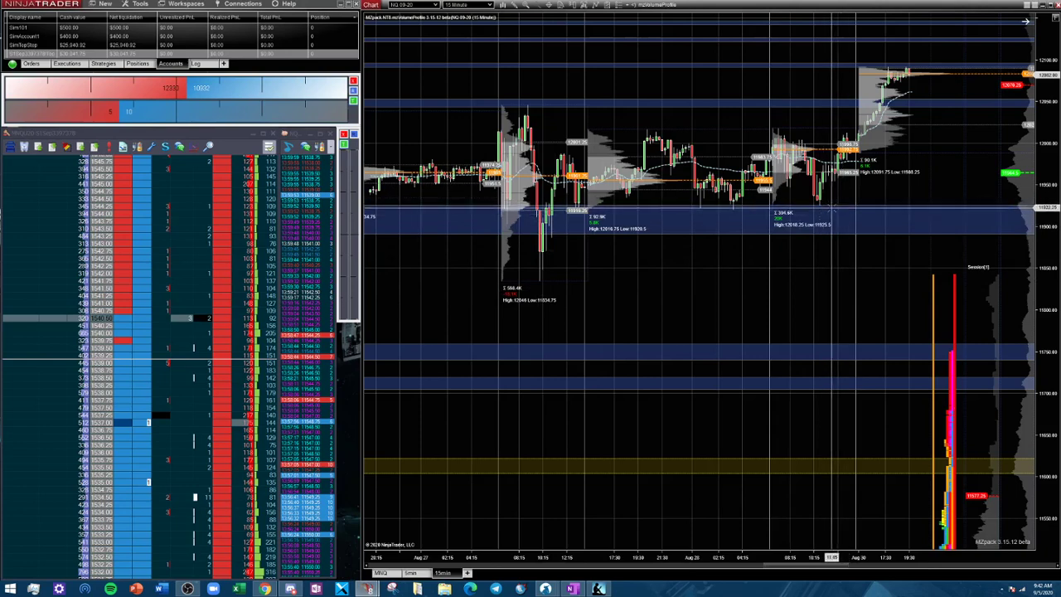
{"action": "scroll", "coordinate": [832, 208], "scroll_direction": "down", "scroll_amount": 5}
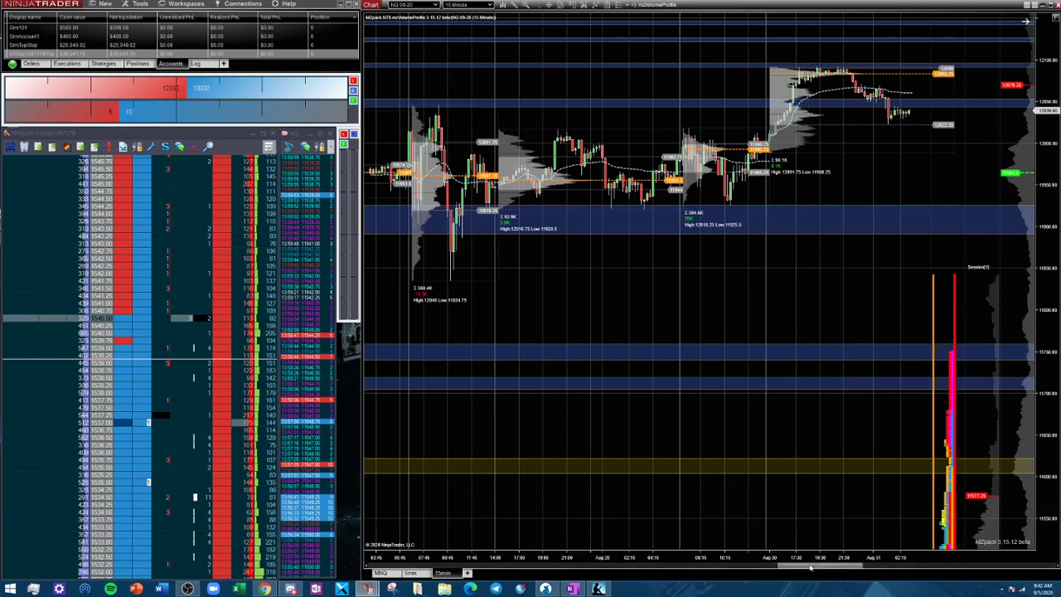
{"action": "left_click_drag", "start_coordinate": [825, 567], "coordinate": [991, 564]}
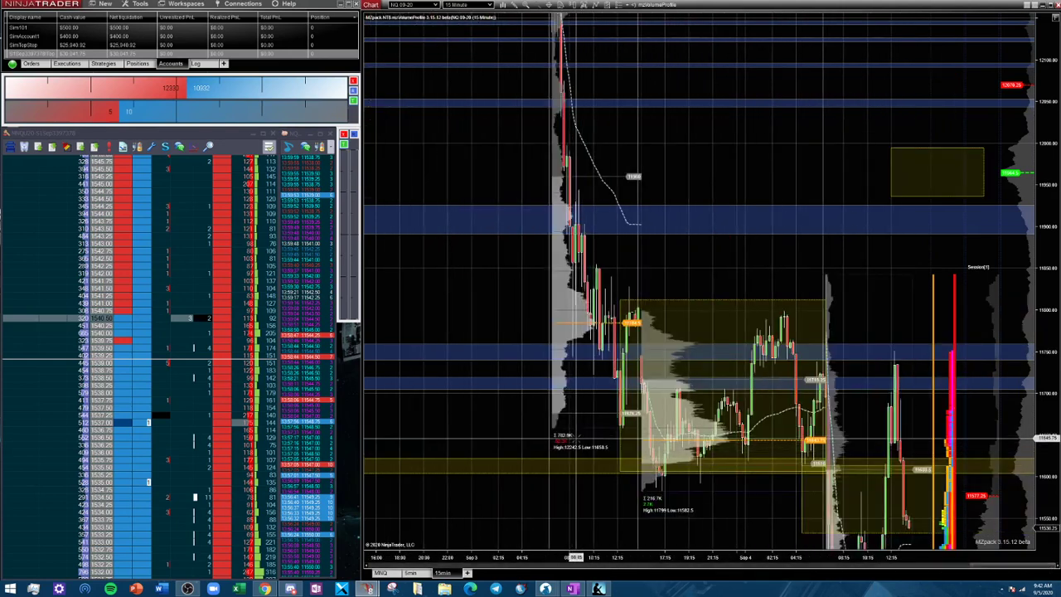
{"action": "scroll", "coordinate": [832, 421], "scroll_direction": "down", "scroll_amount": 5}
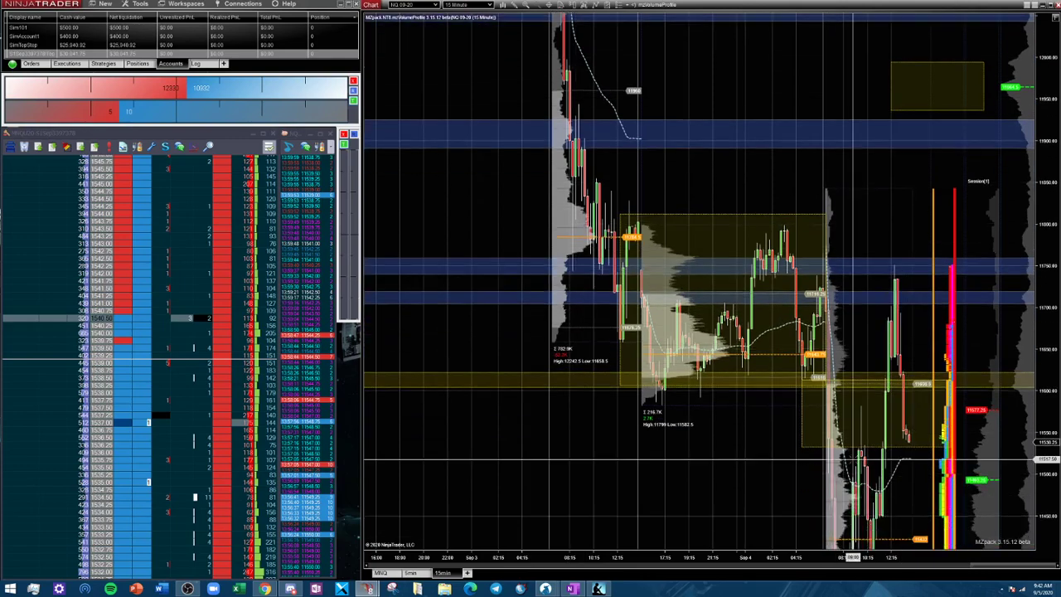
{"action": "scroll", "coordinate": [832, 421], "scroll_direction": "down", "scroll_amount": 5}
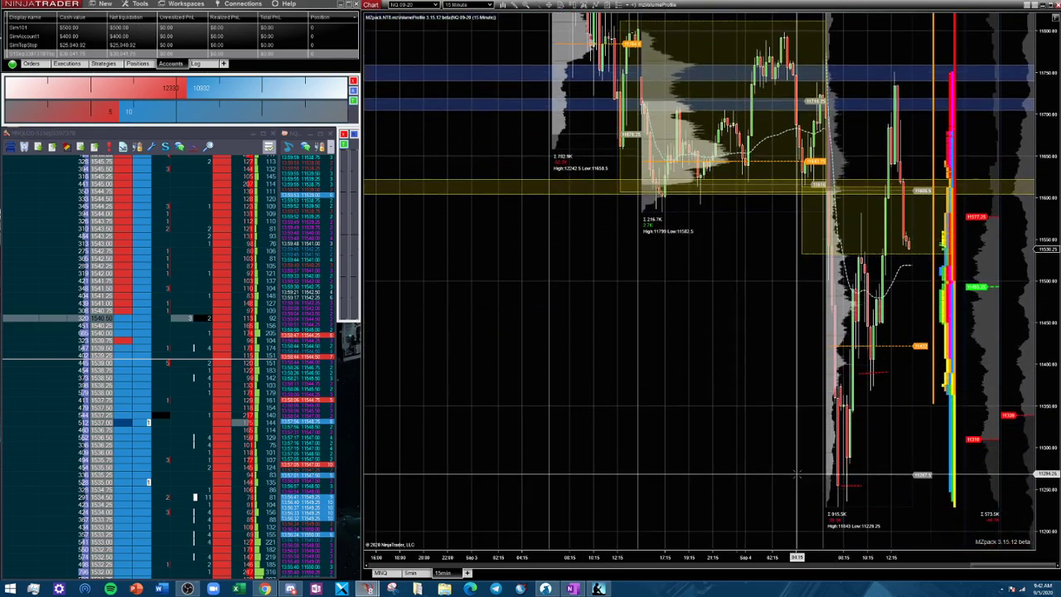
{"action": "scroll", "coordinate": [888, 496], "scroll_direction": "up", "scroll_amount": 4}
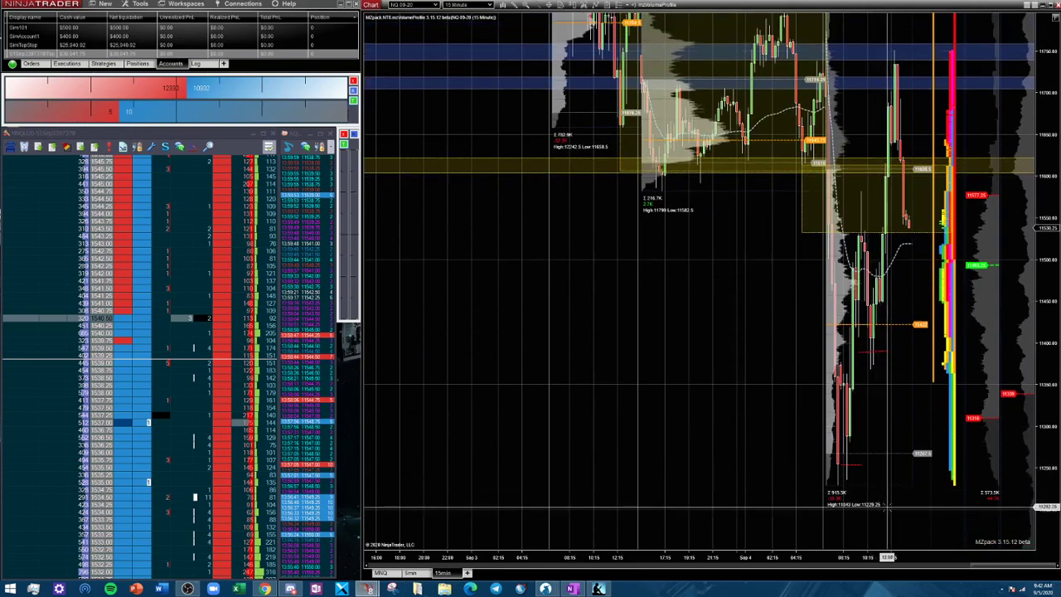
{"action": "scroll", "coordinate": [965, 572], "scroll_direction": "up", "scroll_amount": 6}
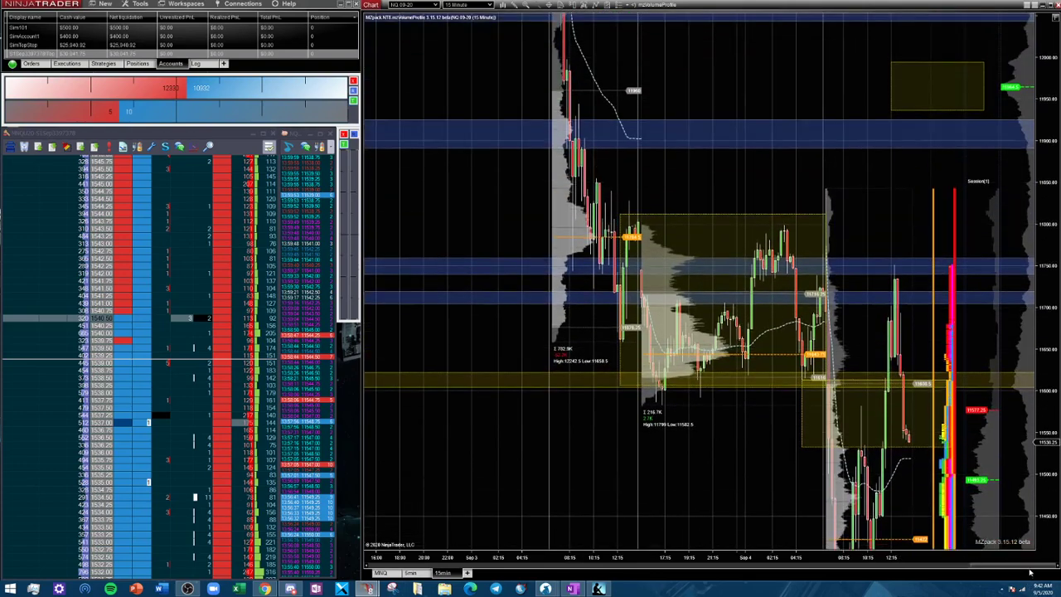
Go back through the August 30 to August 20 session volume profiles and examine their value areas and price zones
{"action": "left_click_drag", "start_coordinate": [965, 572], "coordinate": [813, 580]}
{"action": "scroll", "coordinate": [912, 460], "scroll_direction": "up", "scroll_amount": 3}
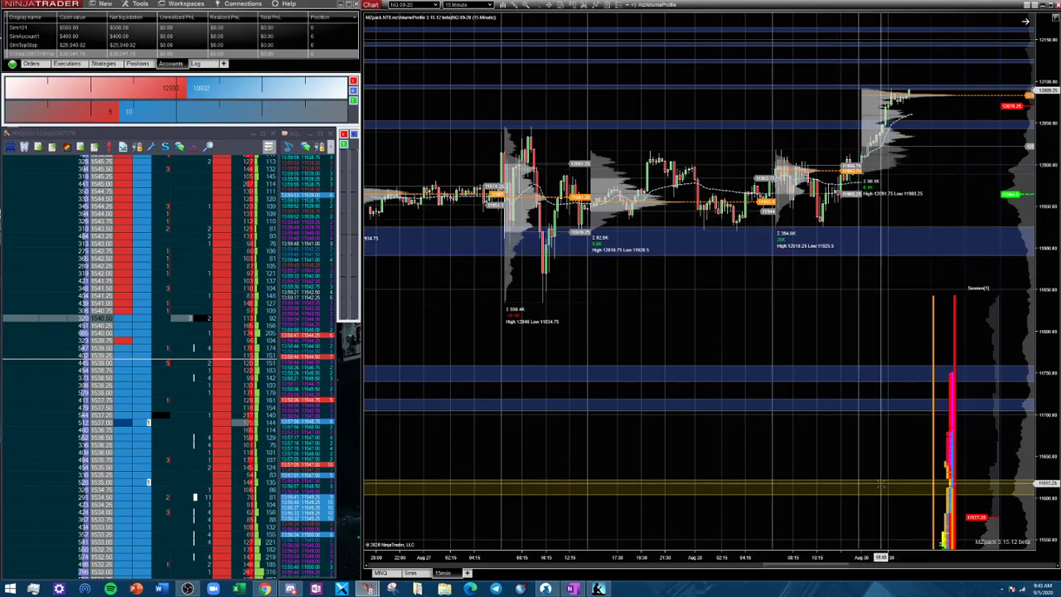
{"action": "left_click_drag", "start_coordinate": [838, 568], "coordinate": [795, 572]}
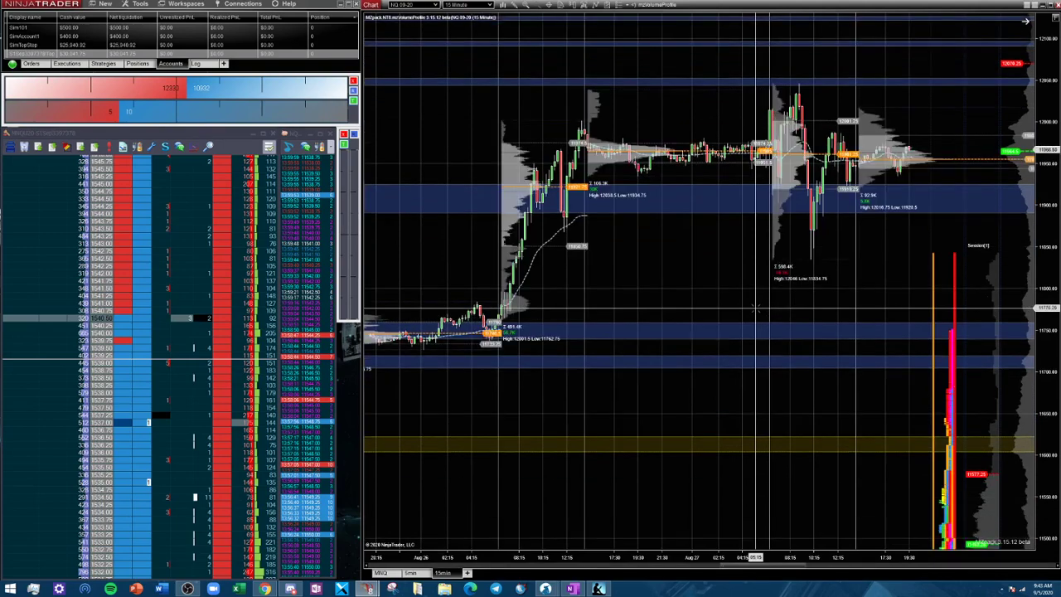
{"action": "left_click_drag", "start_coordinate": [1052, 151], "coordinate": [1054, 162]}
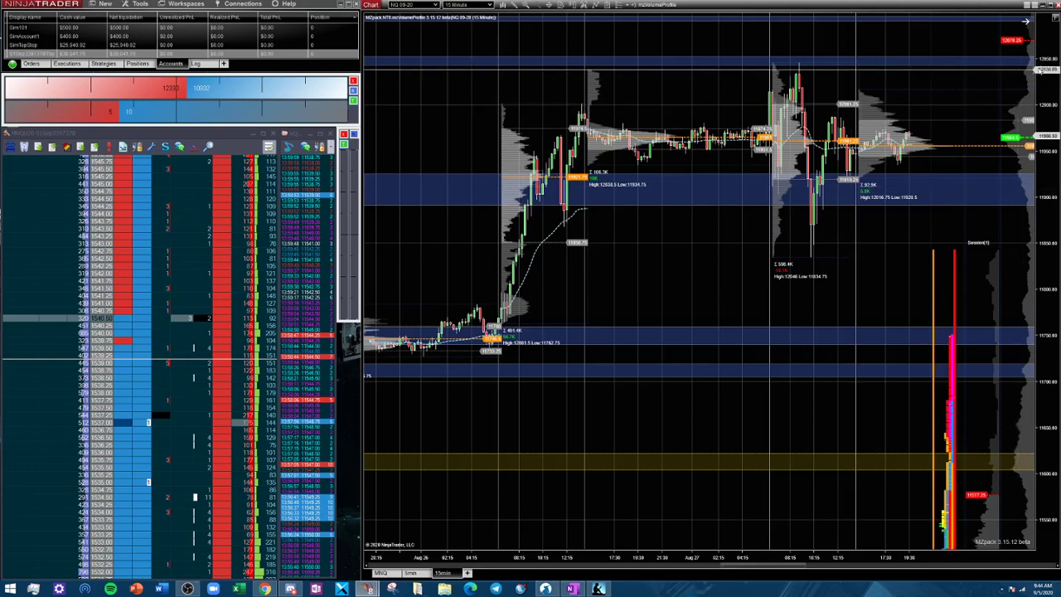
{"action": "left_click_drag", "start_coordinate": [1049, 91], "coordinate": [1048, 115]}
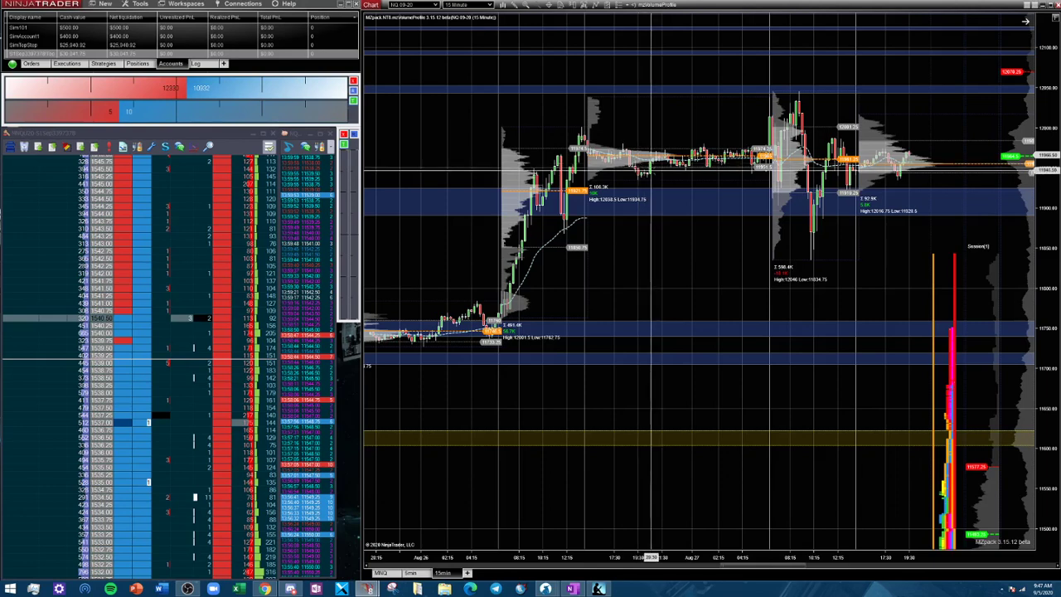
{"action": "scroll", "coordinate": [728, 347], "scroll_direction": "down", "scroll_amount": 3}
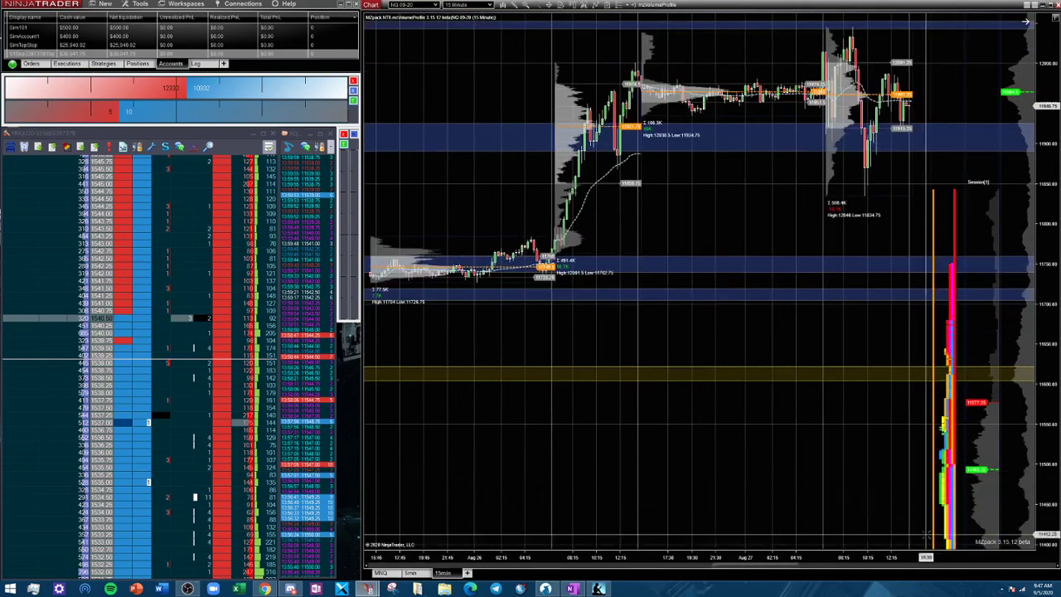
{"action": "left_click_drag", "start_coordinate": [767, 570], "coordinate": [611, 574]}
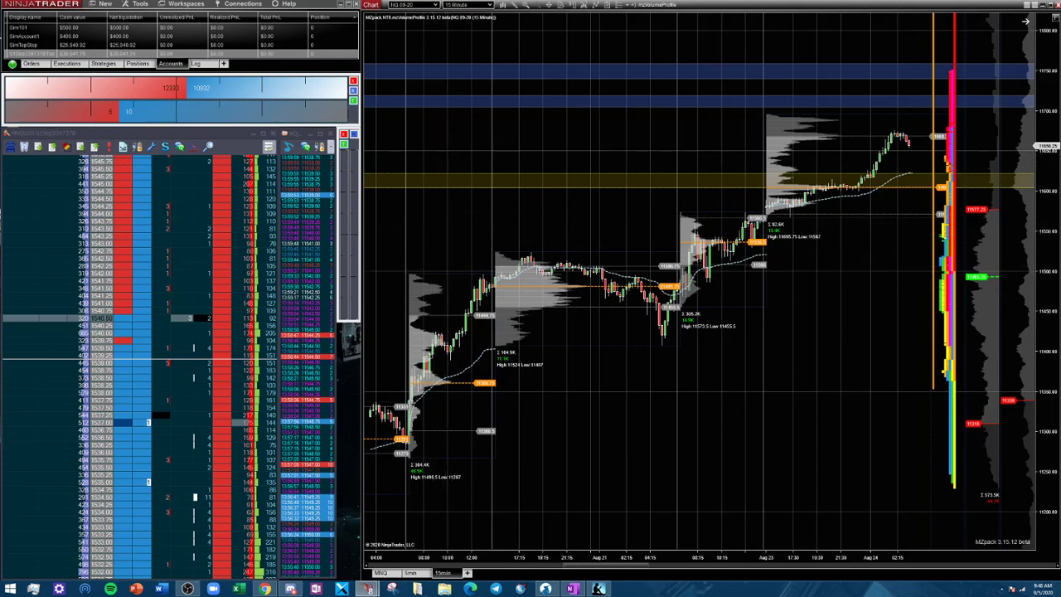
Switch to the Miro flow chart in the browser, maximize its window and read the opening market-bias branches
{"action": "key", "text": "alt+Tab"}
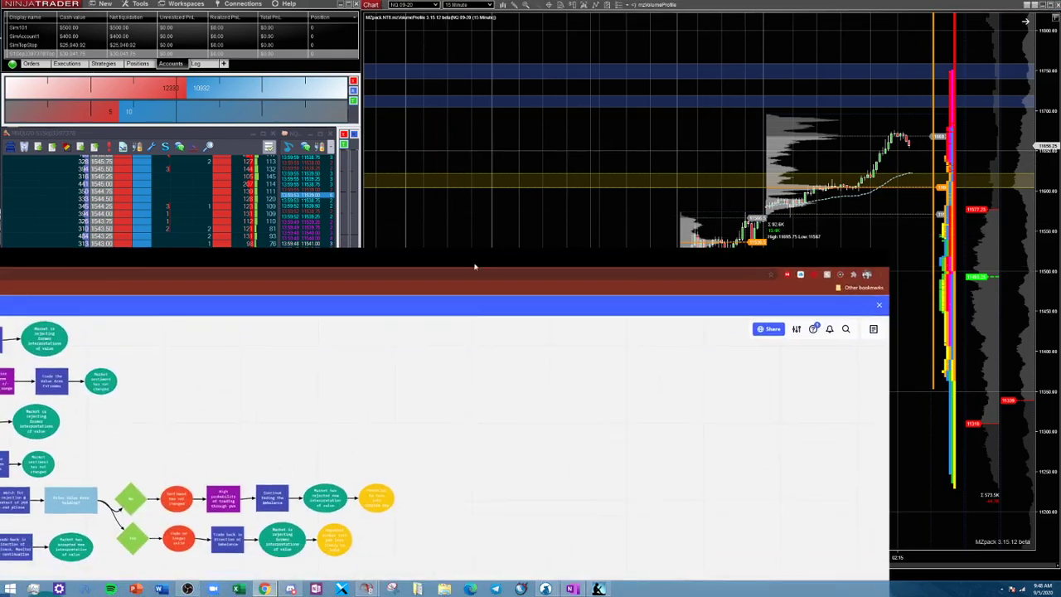
{"action": "left_click_drag", "start_coordinate": [475, 266], "coordinate": [576, 2]}
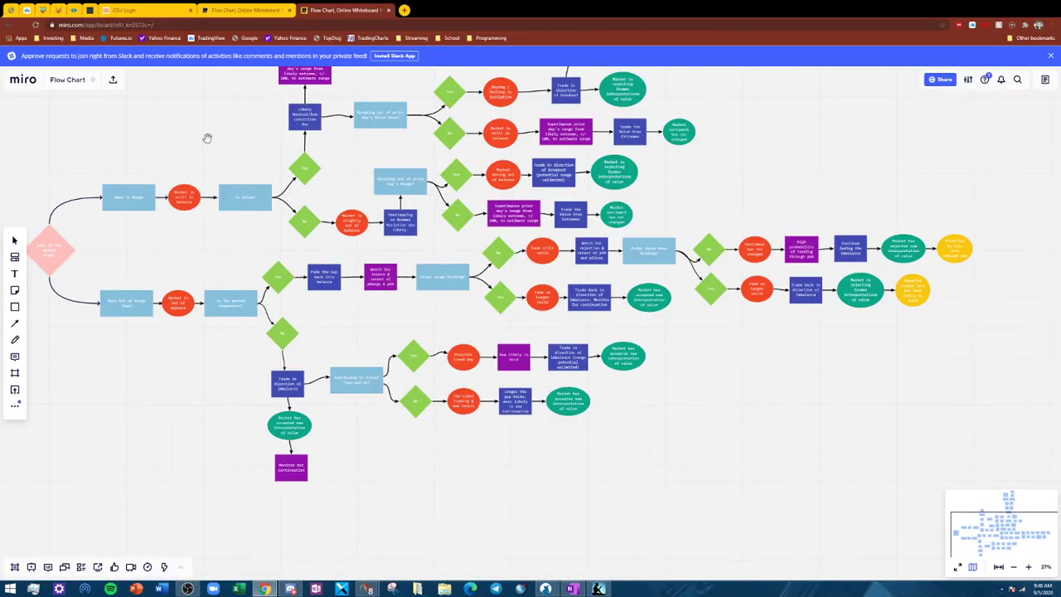
{"action": "scroll", "coordinate": [241, 161], "scroll_direction": "up", "scroll_amount": 2}
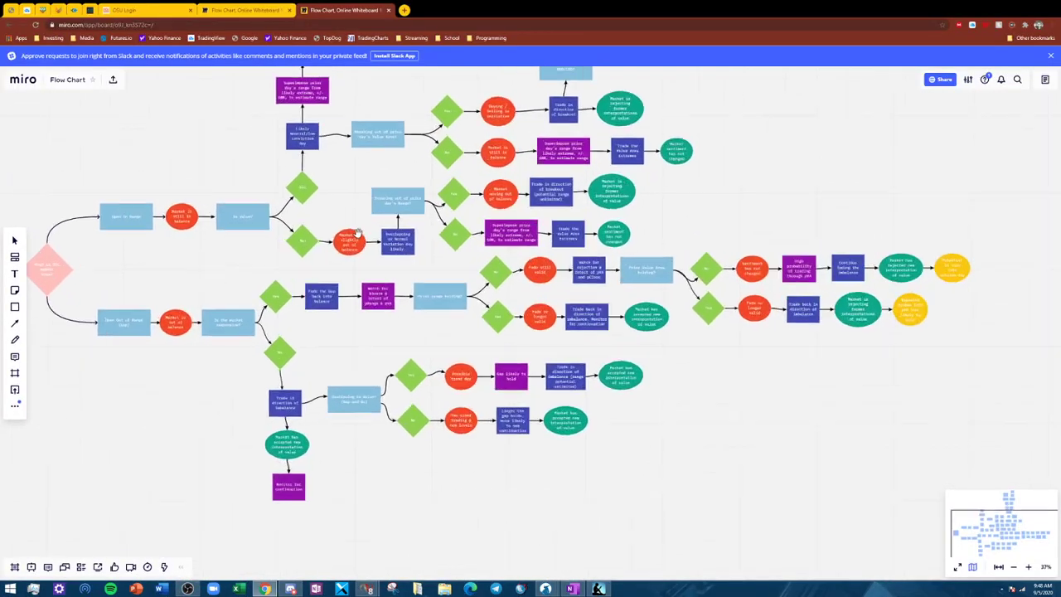
{"action": "scroll", "coordinate": [358, 234], "scroll_direction": "left", "scroll_amount": 6}
{"action": "scroll", "coordinate": [497, 312], "scroll_direction": "up", "scroll_amount": 2}
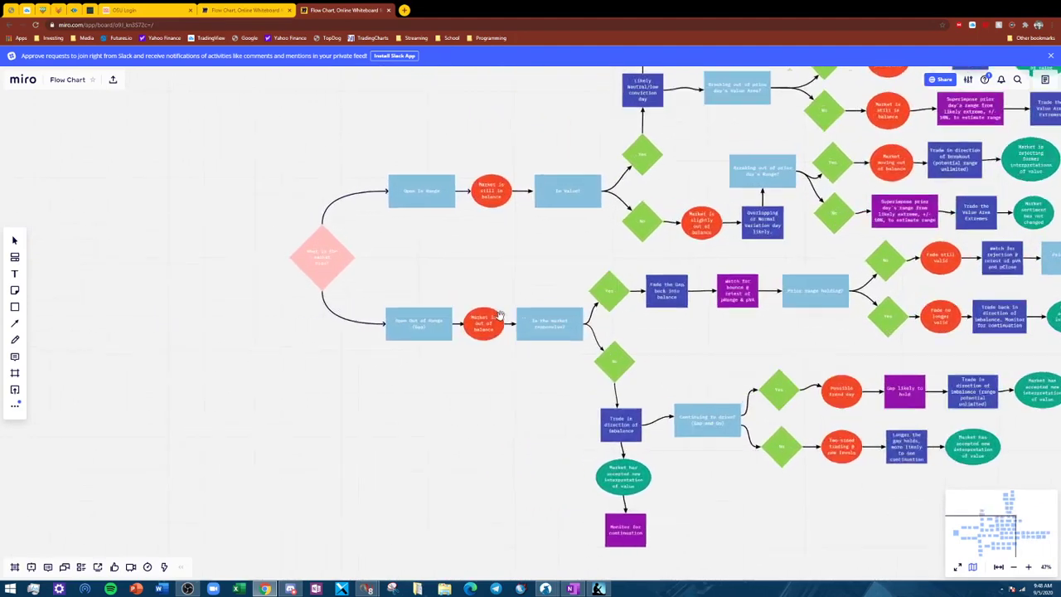
{"action": "scroll", "coordinate": [500, 315], "scroll_direction": "up", "scroll_amount": 2}
{"action": "scroll", "coordinate": [501, 314], "scroll_direction": "up", "scroll_amount": 2}
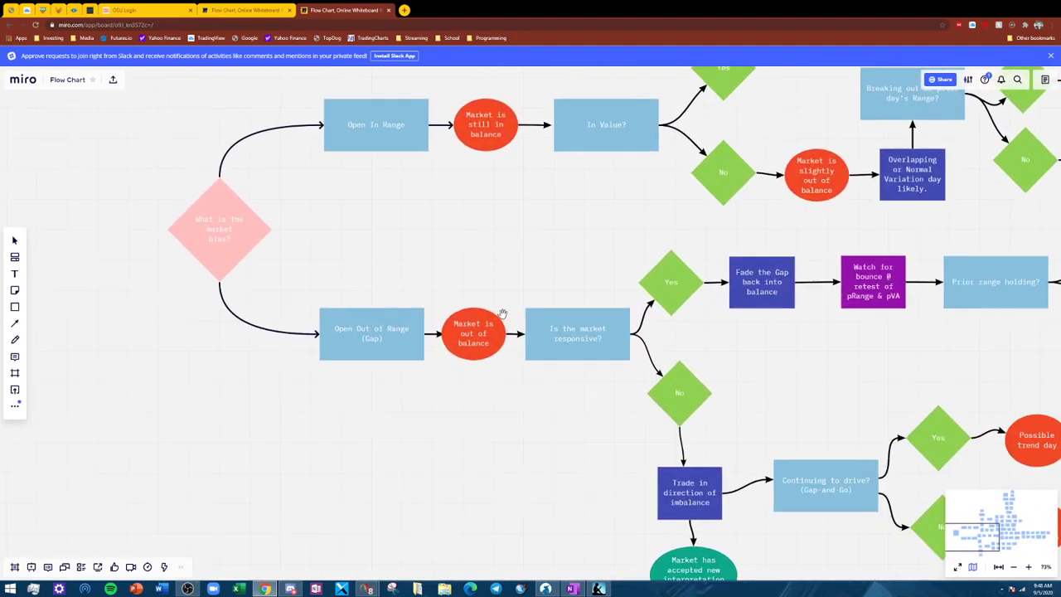
{"action": "scroll", "coordinate": [503, 314], "scroll_direction": "down", "scroll_amount": 1}
{"action": "scroll", "coordinate": [483, 296], "scroll_direction": "down", "scroll_amount": 2}
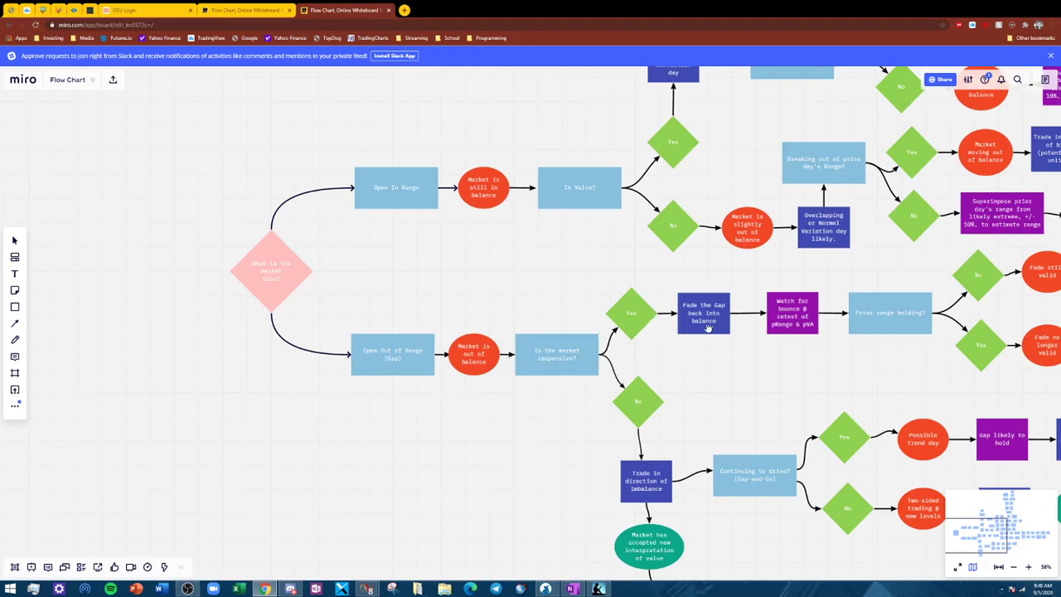
Follow the out-of-range gap branch from "Fade the Gap back into balance" through "Prior range holding?" to "Prior Value Area holding?"
{"action": "scroll", "coordinate": [708, 327], "scroll_direction": "right", "scroll_amount": 5}
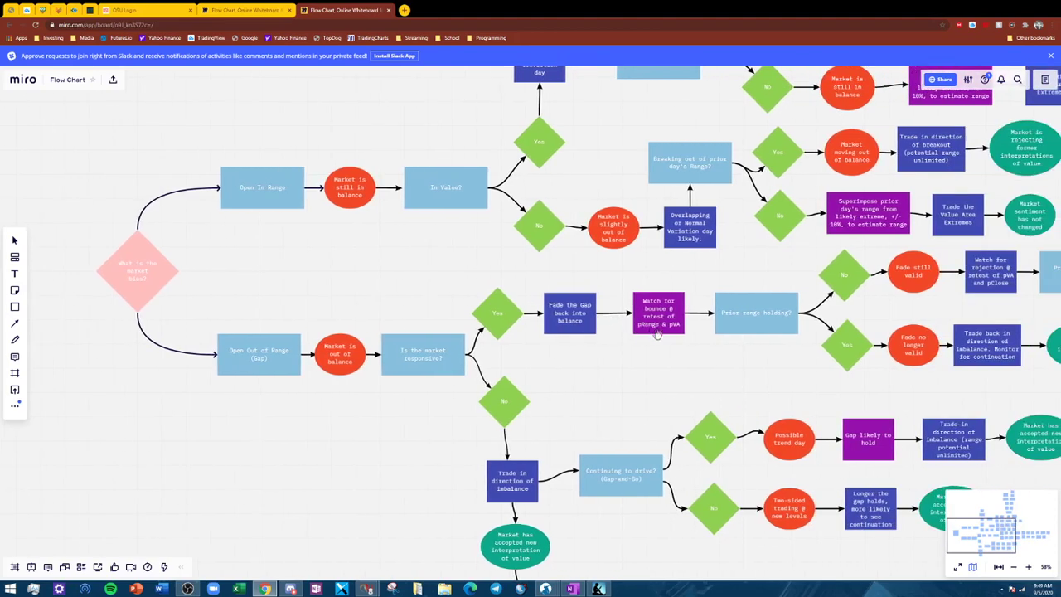
{"action": "scroll", "coordinate": [651, 332], "scroll_direction": "right", "scroll_amount": 1}
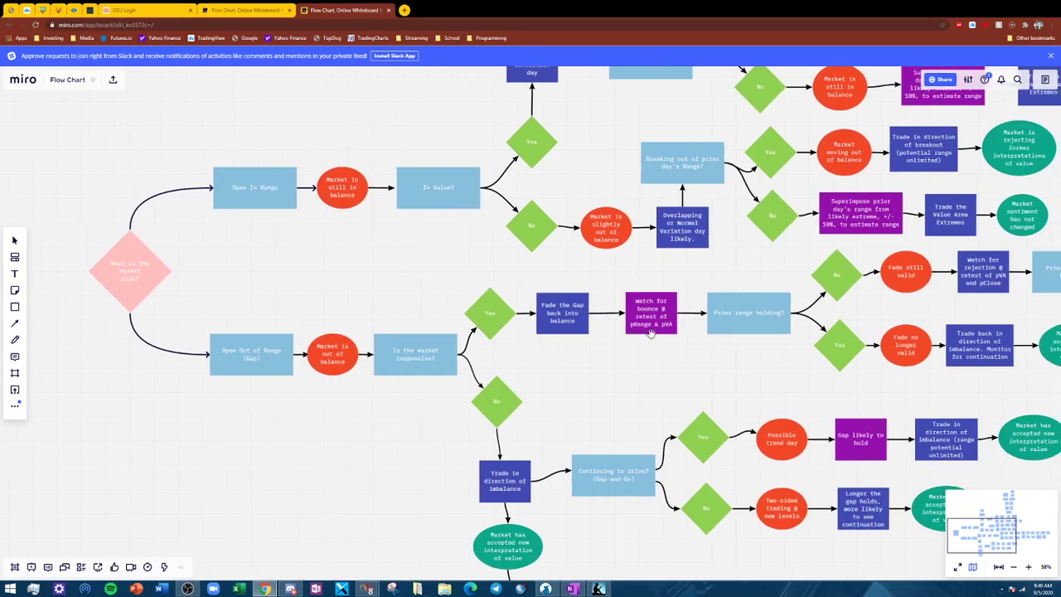
{"action": "scroll", "coordinate": [652, 331], "scroll_direction": "right", "scroll_amount": 6}
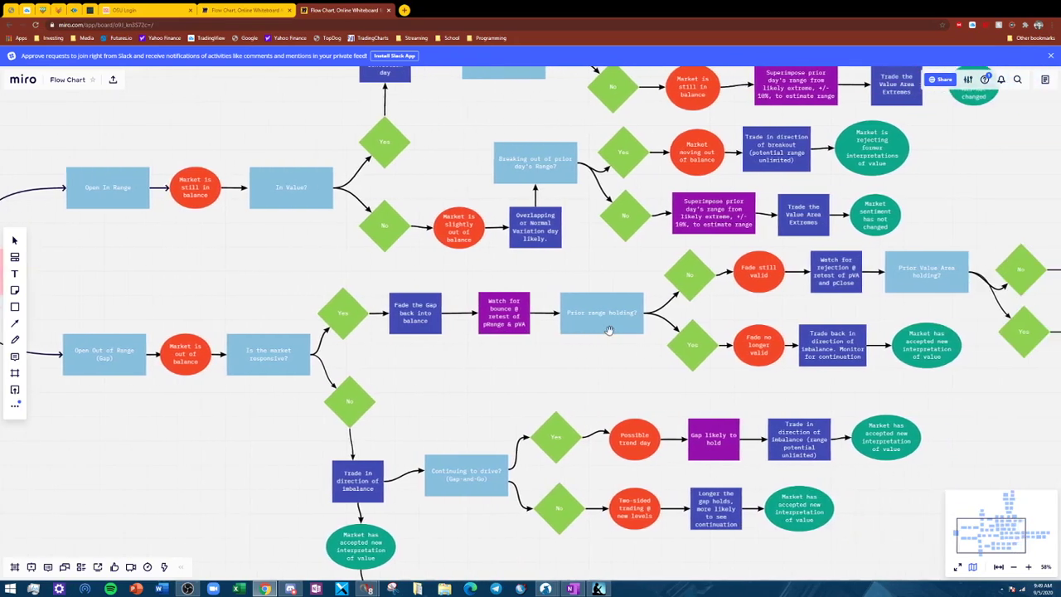
{"action": "scroll", "coordinate": [677, 349], "scroll_direction": "right", "scroll_amount": 3}
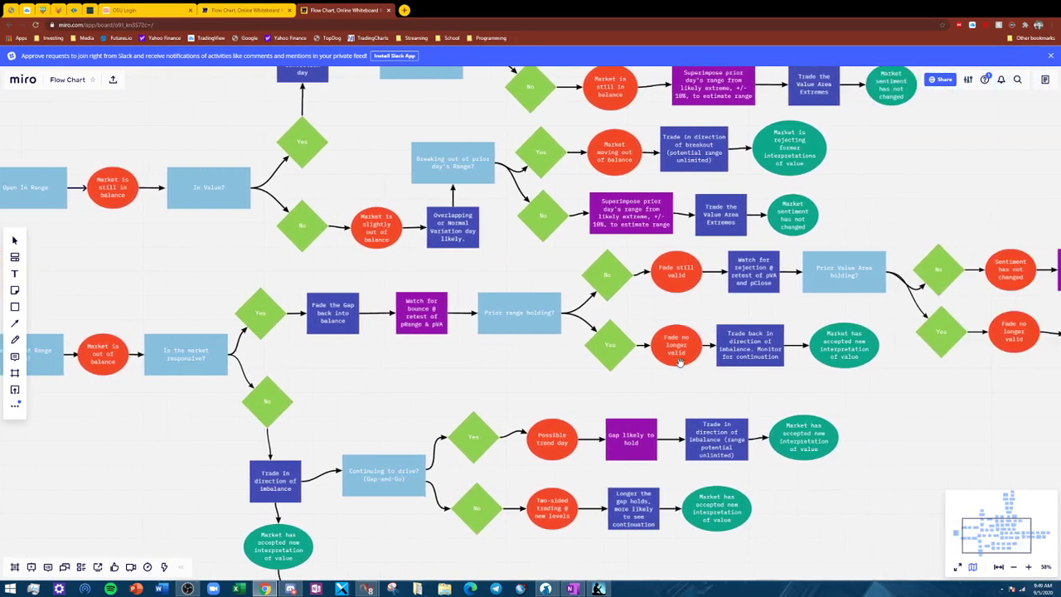
{"action": "scroll", "coordinate": [680, 362], "scroll_direction": "right", "scroll_amount": 3}
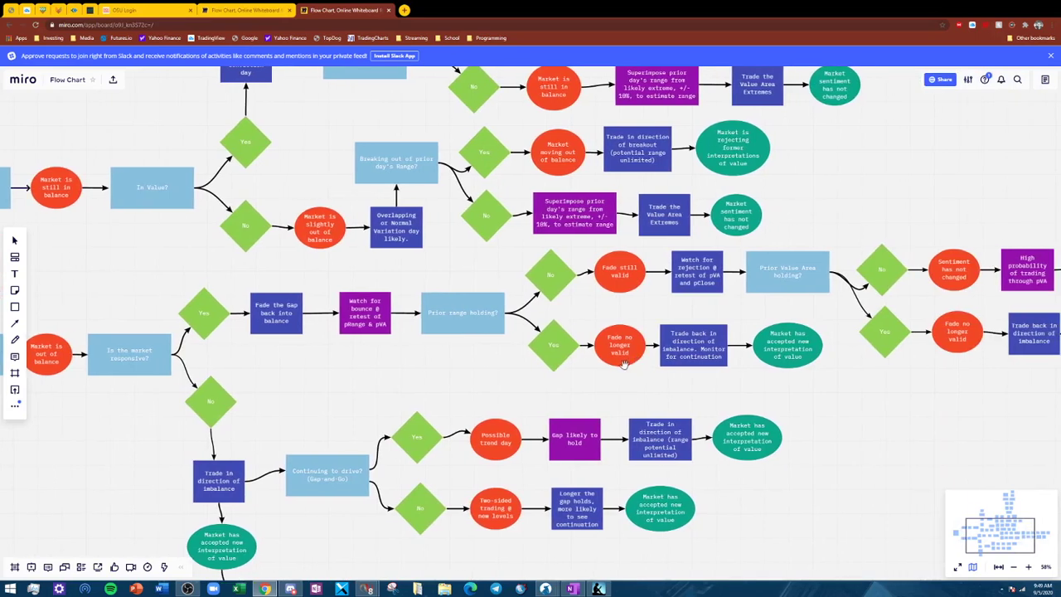
{"action": "scroll", "coordinate": [624, 365], "scroll_direction": "right", "scroll_amount": 1}
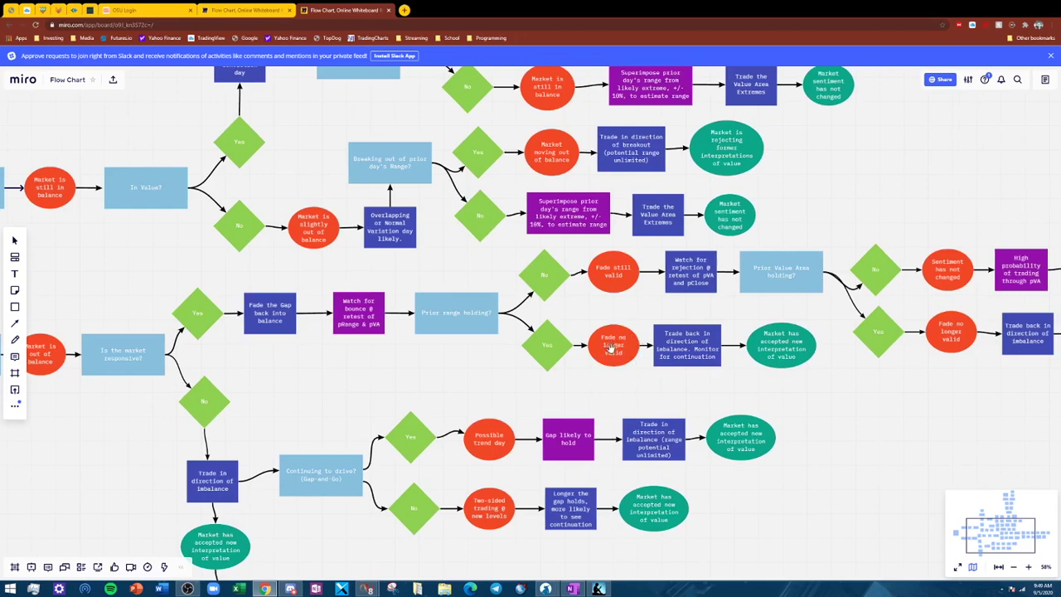
{"action": "scroll", "coordinate": [613, 348], "scroll_direction": "right", "scroll_amount": 5}
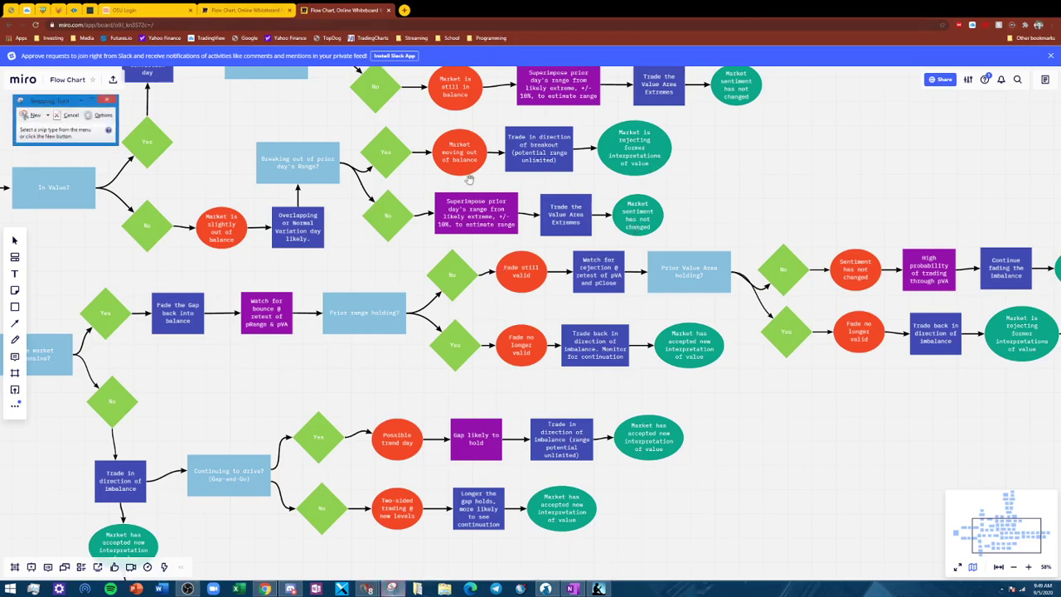
{"action": "left_click", "coordinate": [34, 116]}
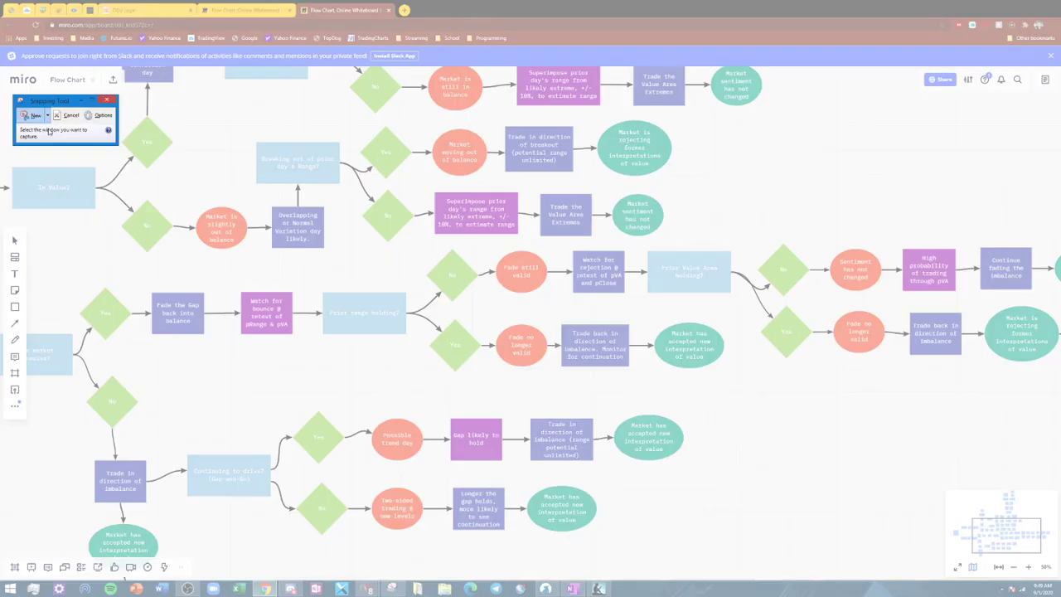
{"action": "left_click", "coordinate": [826, 217]}
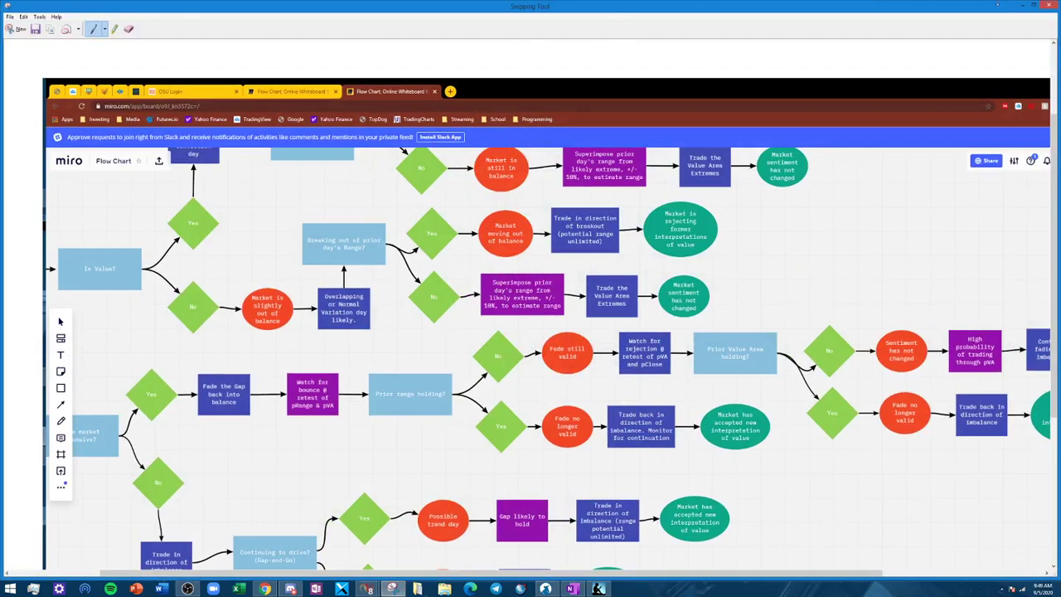
{"action": "left_click", "coordinate": [1028, 7]}
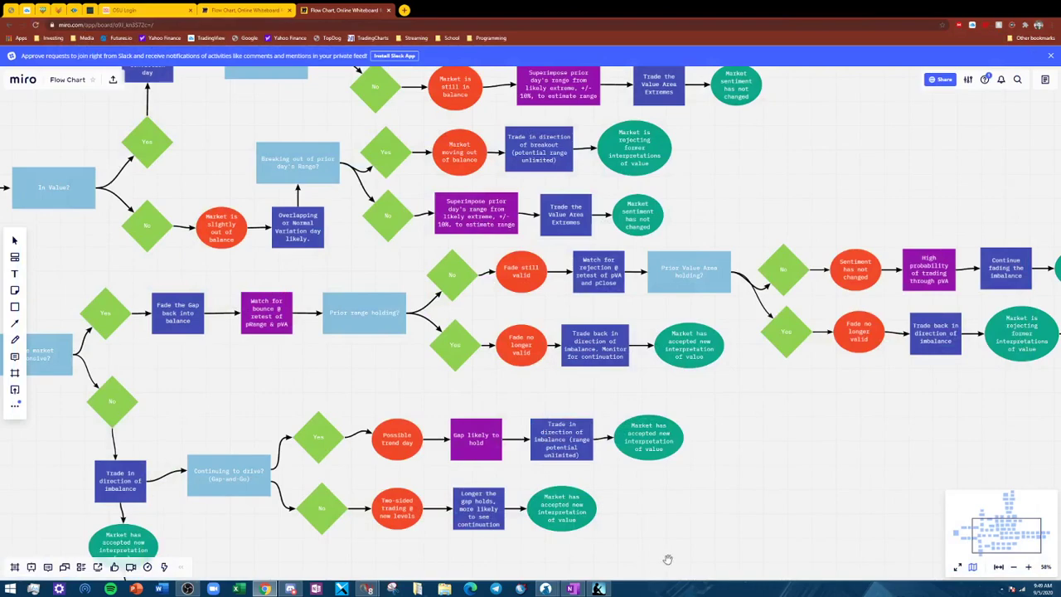
Return to NinjaTrader and capture the NQ 09-20 15-minute chart window with the Snipping Tool
{"action": "left_click", "coordinate": [264, 587]}
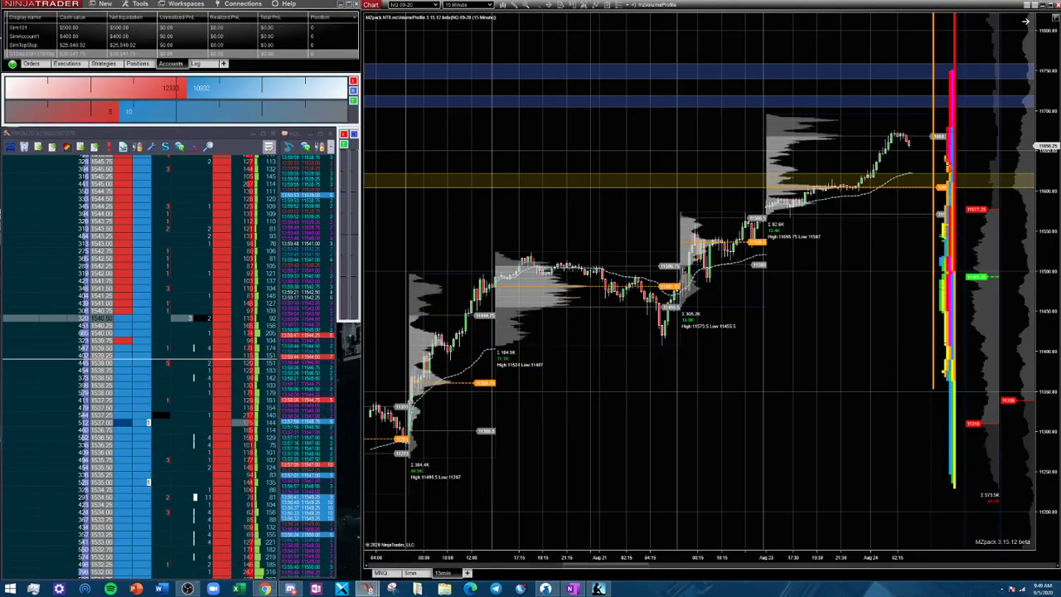
{"action": "left_click", "coordinate": [392, 589]}
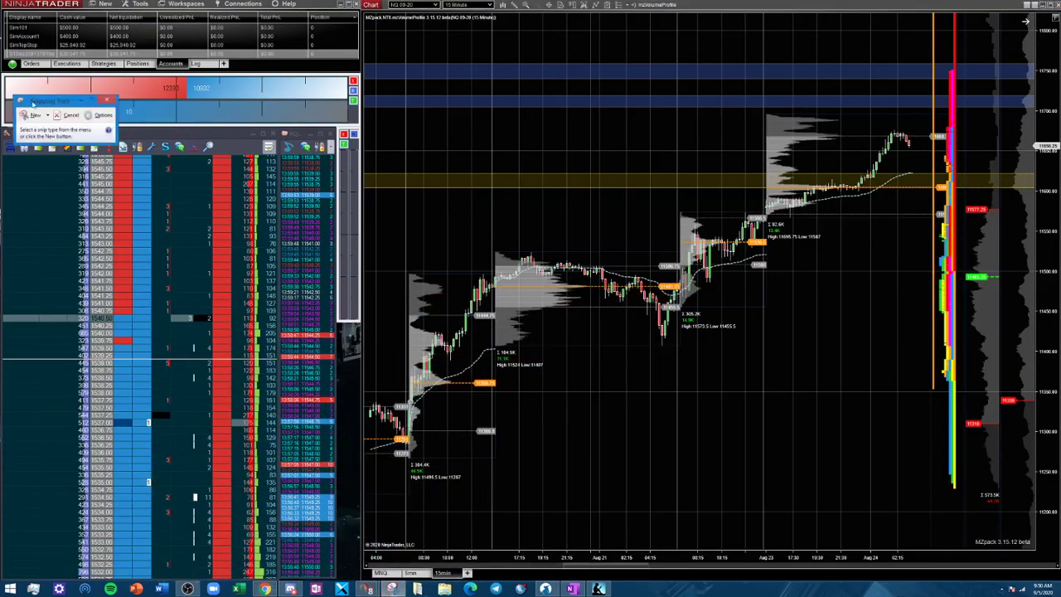
{"action": "left_click", "coordinate": [47, 115]}
{"action": "left_click", "coordinate": [58, 126]}
{"action": "left_click", "coordinate": [537, 227]}
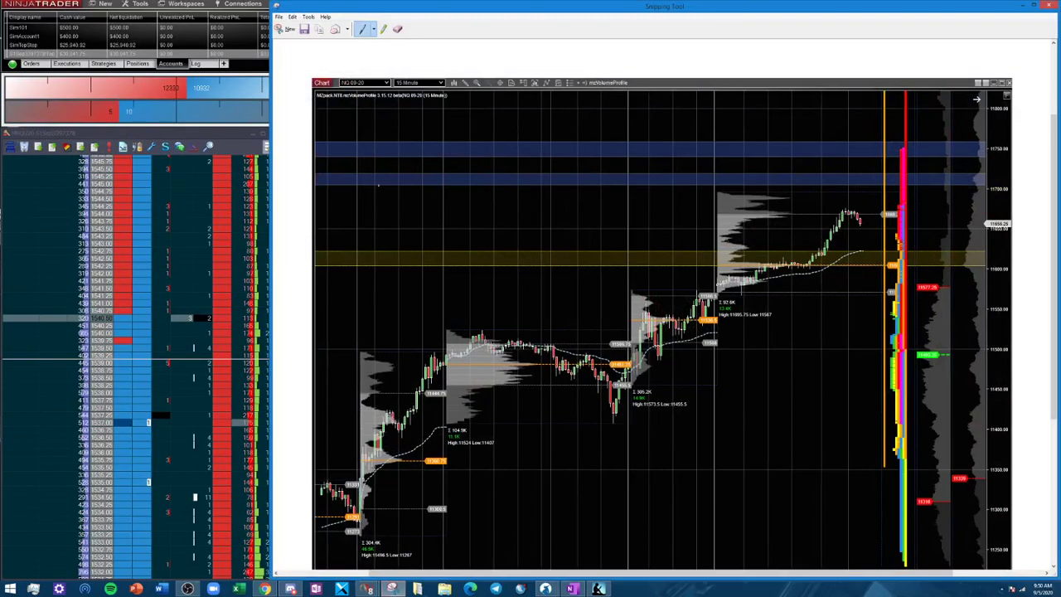
Sketch a red prior-session profile with its price path on the snip's upper part, plus a vertical line for the next session below it
{"action": "left_click_drag", "start_coordinate": [380, 149], "coordinate": [375, 308]}
{"action": "left_click_drag", "start_coordinate": [518, 413], "coordinate": [514, 555]}
{"action": "mouse_move", "coordinate": [380, 158]}
{"action": "left_mouse_down"}
{"action": "mouse_move", "coordinate": [482, 217]}
{"action": "mouse_move", "coordinate": [477, 247]}
{"action": "mouse_move", "coordinate": [442, 250]}
{"action": "mouse_move", "coordinate": [375, 294]}
{"action": "left_mouse_up"}
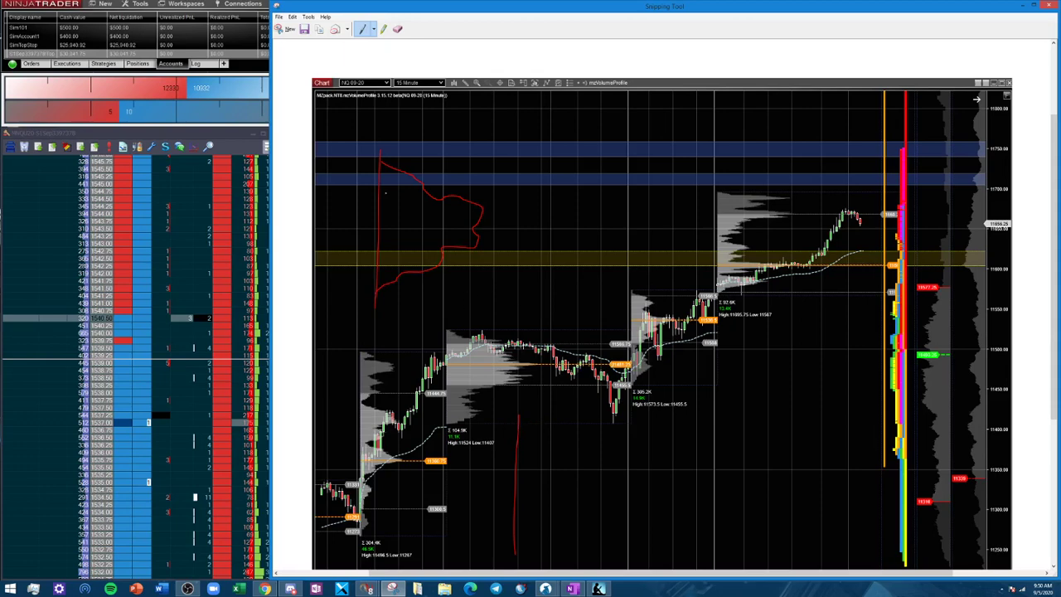
{"action": "mouse_move", "coordinate": [375, 245]}
{"action": "left_mouse_down"}
{"action": "mouse_move", "coordinate": [430, 188]}
{"action": "mouse_move", "coordinate": [486, 211]}
{"action": "mouse_move", "coordinate": [510, 299]}
{"action": "mouse_move", "coordinate": [524, 267]}
{"action": "mouse_move", "coordinate": [525, 299]}
{"action": "left_mouse_up"}
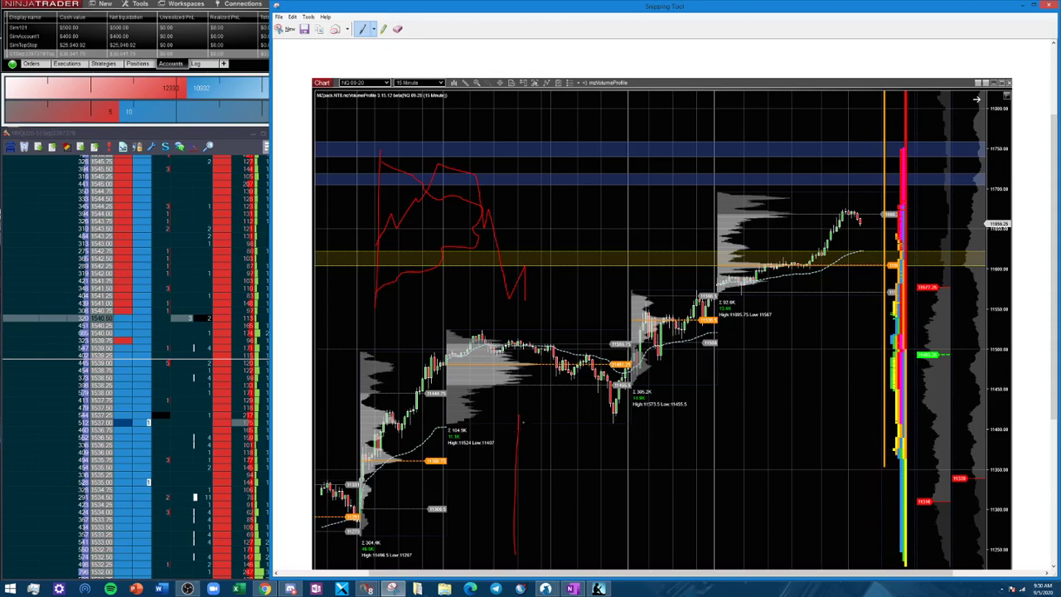
Start the next session's price path beside the lower vertical line and draw two dashed horizontal levels across the sketched profile
{"action": "left_click_drag", "start_coordinate": [523, 421], "coordinate": [537, 418]}
{"action": "left_click_drag", "start_coordinate": [381, 272], "coordinate": [526, 267]}
{"action": "left_click_drag", "start_coordinate": [383, 190], "coordinate": [566, 195]}
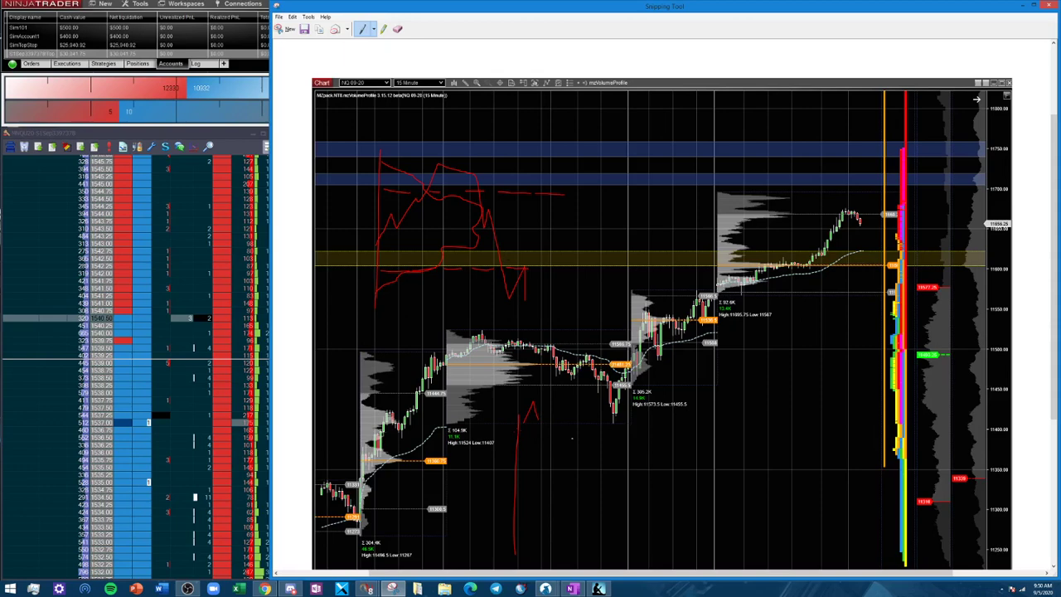
Extend the next session's price path upward in zigzags past both dashed levels, ending in an arrowhead above the blue zones
{"action": "mouse_move", "coordinate": [539, 412]}
{"action": "left_mouse_down"}
{"action": "mouse_move", "coordinate": [544, 377]}
{"action": "mouse_move", "coordinate": [555, 395]}
{"action": "mouse_move", "coordinate": [565, 319]}
{"action": "mouse_move", "coordinate": [576, 331]}
{"action": "mouse_move", "coordinate": [582, 294]}
{"action": "left_mouse_up"}
{"action": "left_click_drag", "start_coordinate": [585, 295], "coordinate": [606, 268]}
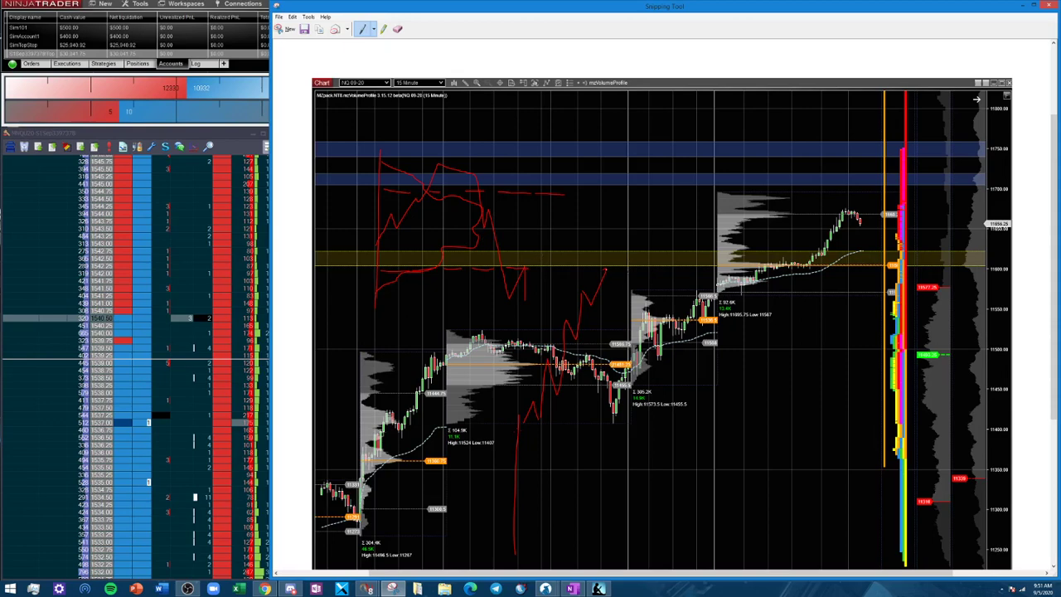
{"action": "left_click_drag", "start_coordinate": [605, 269], "coordinate": [611, 344]}
{"action": "mouse_move", "coordinate": [611, 336]}
{"action": "left_mouse_down"}
{"action": "mouse_move", "coordinate": [617, 281]}
{"action": "mouse_move", "coordinate": [635, 295]}
{"action": "mouse_move", "coordinate": [639, 242]}
{"action": "left_mouse_up"}
{"action": "mouse_move", "coordinate": [640, 242]}
{"action": "left_mouse_down"}
{"action": "mouse_move", "coordinate": [647, 295]}
{"action": "mouse_move", "coordinate": [651, 264]}
{"action": "mouse_move", "coordinate": [660, 284]}
{"action": "left_mouse_up"}
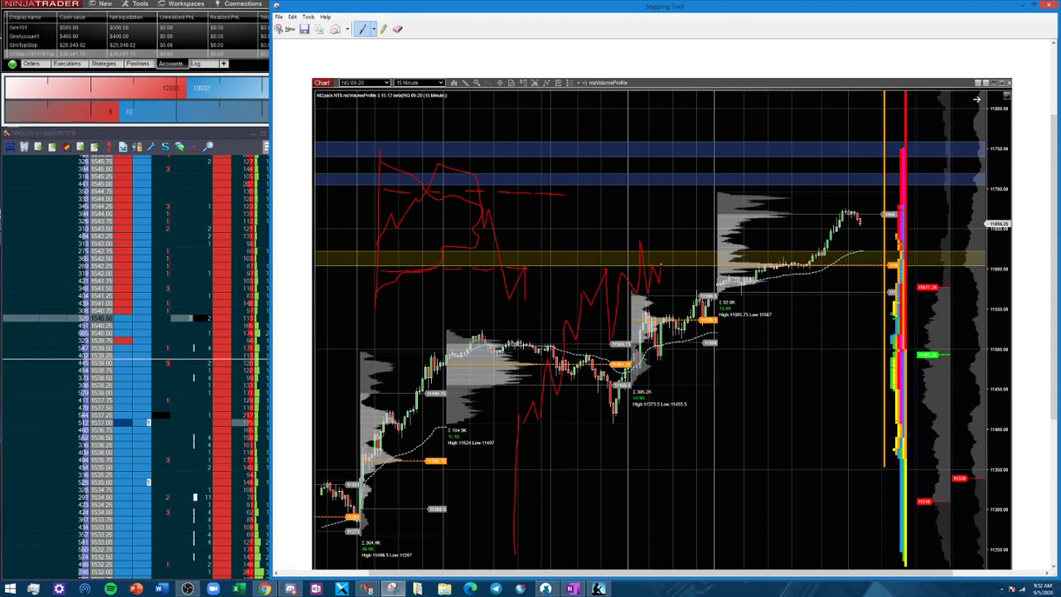
{"action": "mouse_move", "coordinate": [662, 263]}
{"action": "left_mouse_down"}
{"action": "mouse_move", "coordinate": [699, 102]}
{"action": "mouse_move", "coordinate": [688, 118]}
{"action": "mouse_move", "coordinate": [724, 160]}
{"action": "left_mouse_up"}
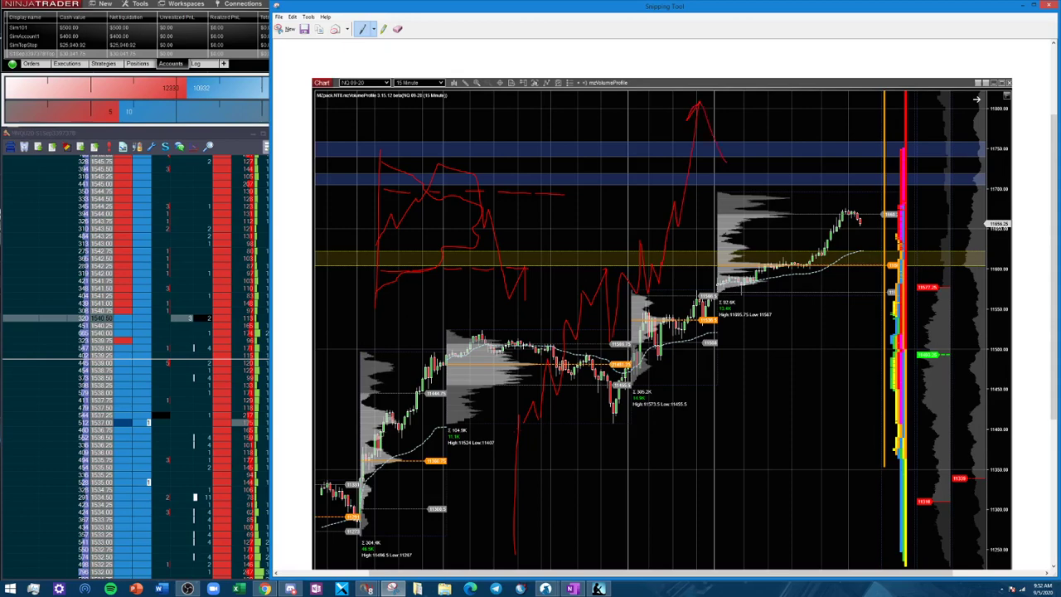